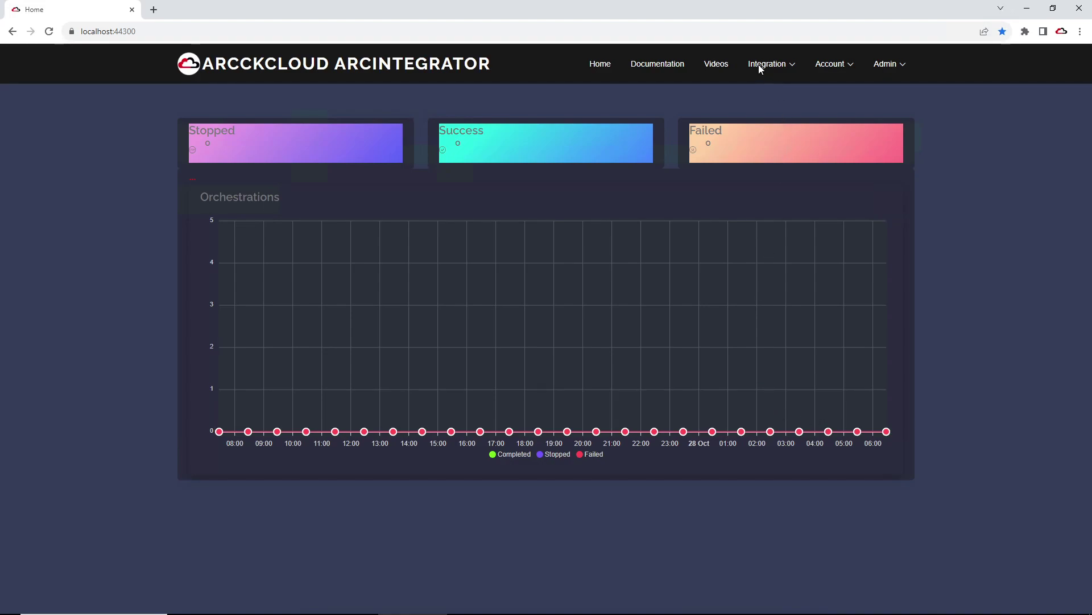
# Step: Go to Integration > Orchestrations to open the __DEMO: Orchestration Lifecycle workflow
pyautogui.click(776, 67)
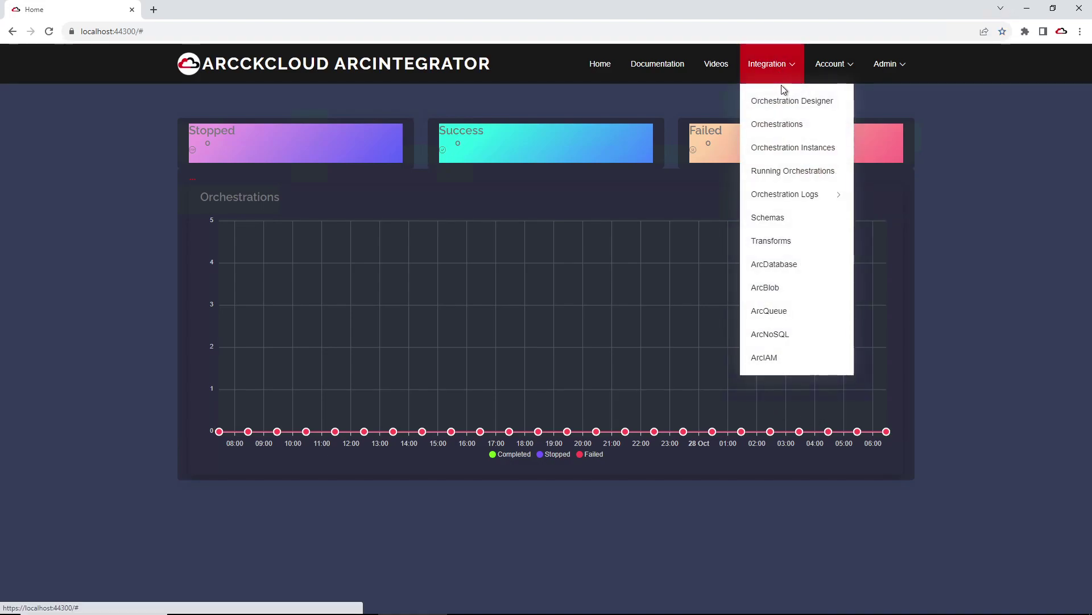
pyautogui.click(785, 125)
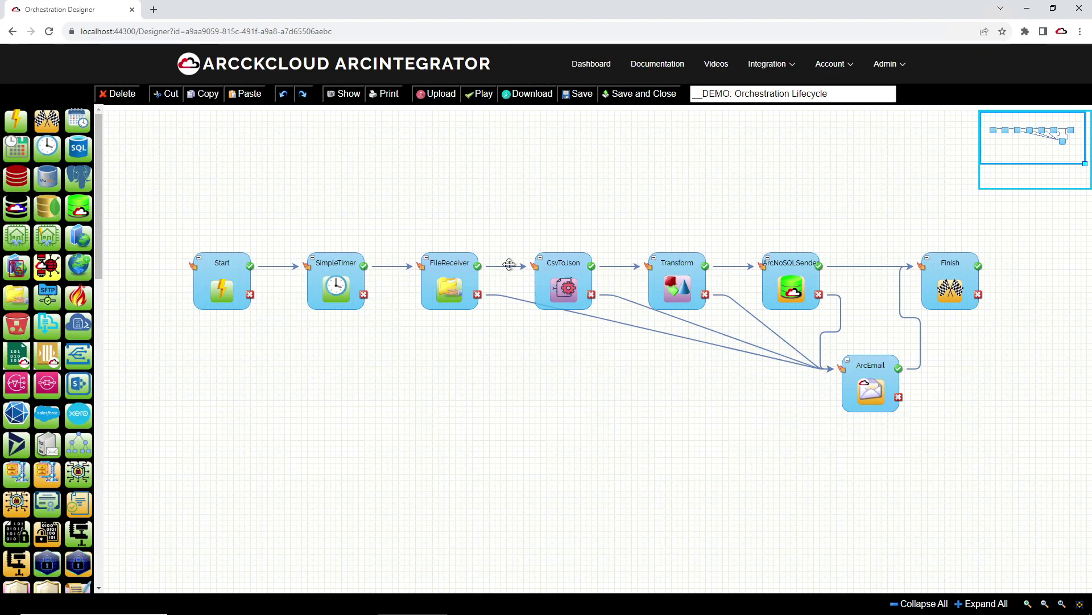
pyautogui.click(342, 296)
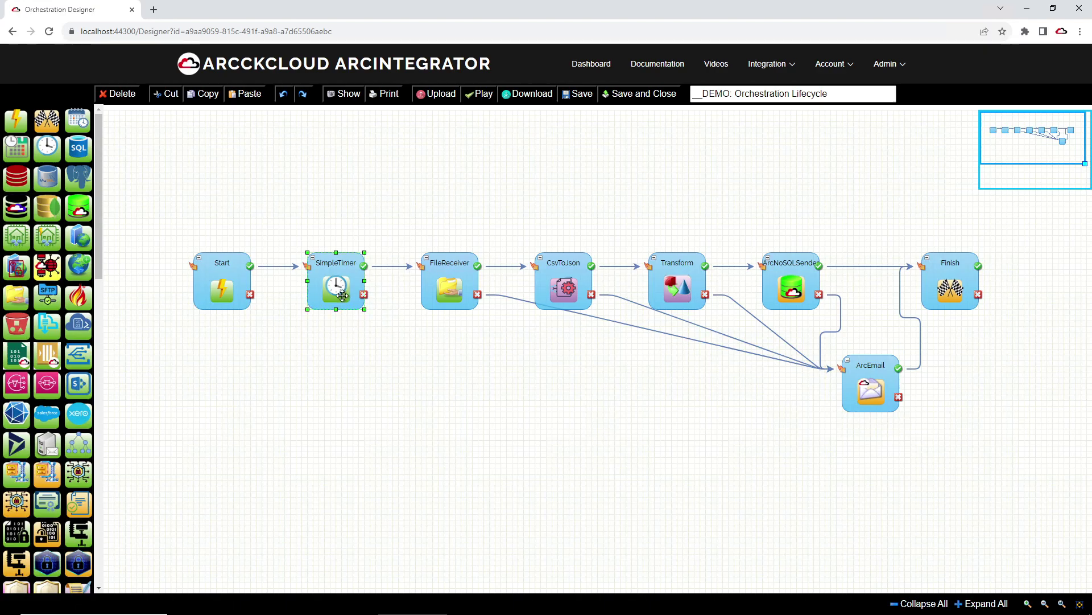
pyautogui.doubleClick(342, 295)
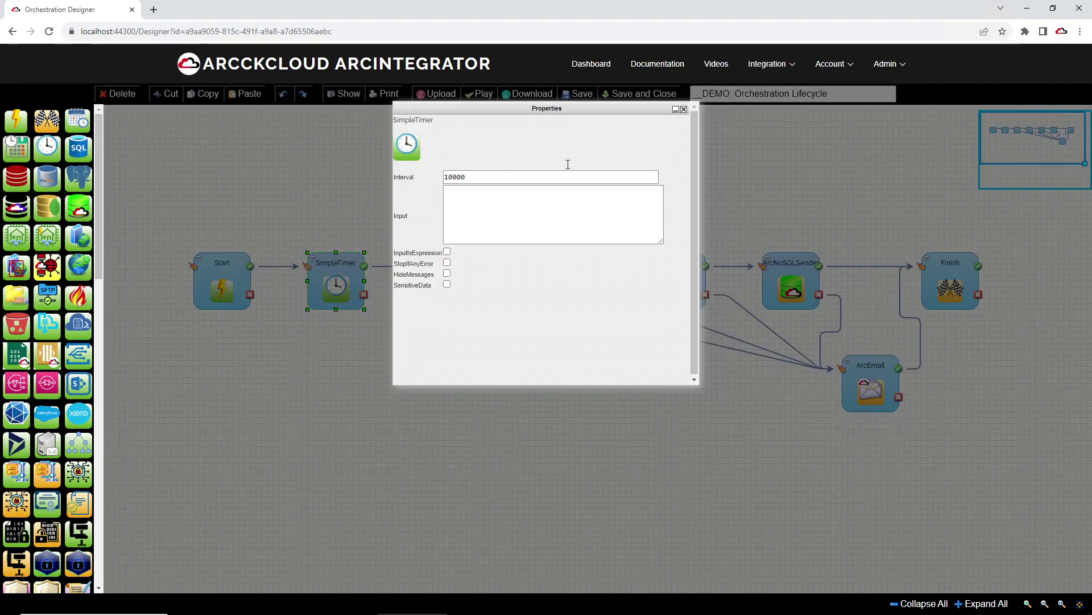
pyautogui.click(683, 109)
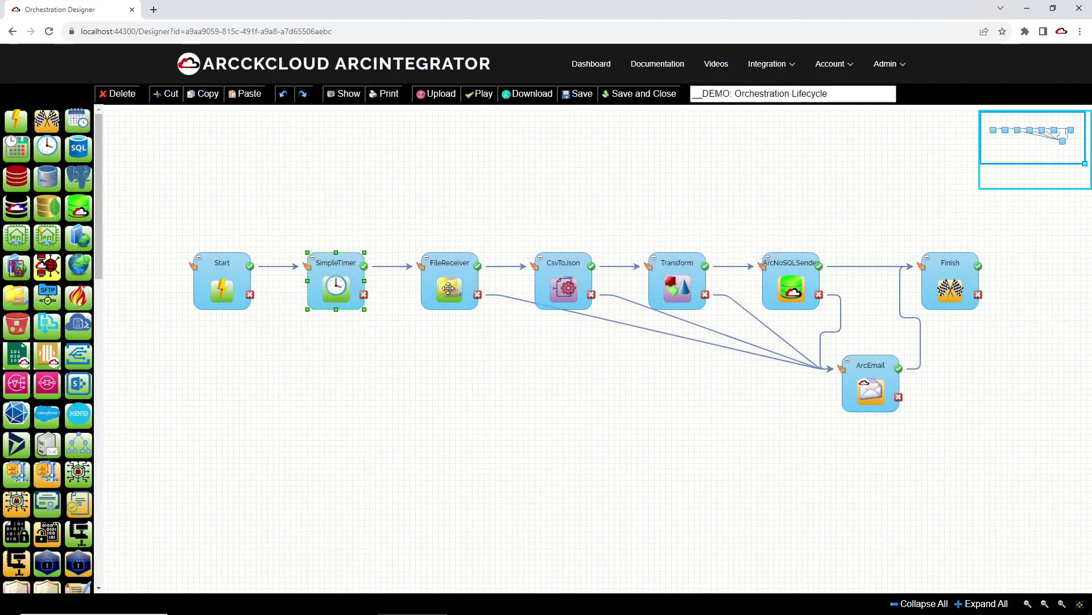
pyautogui.doubleClick(449, 288)
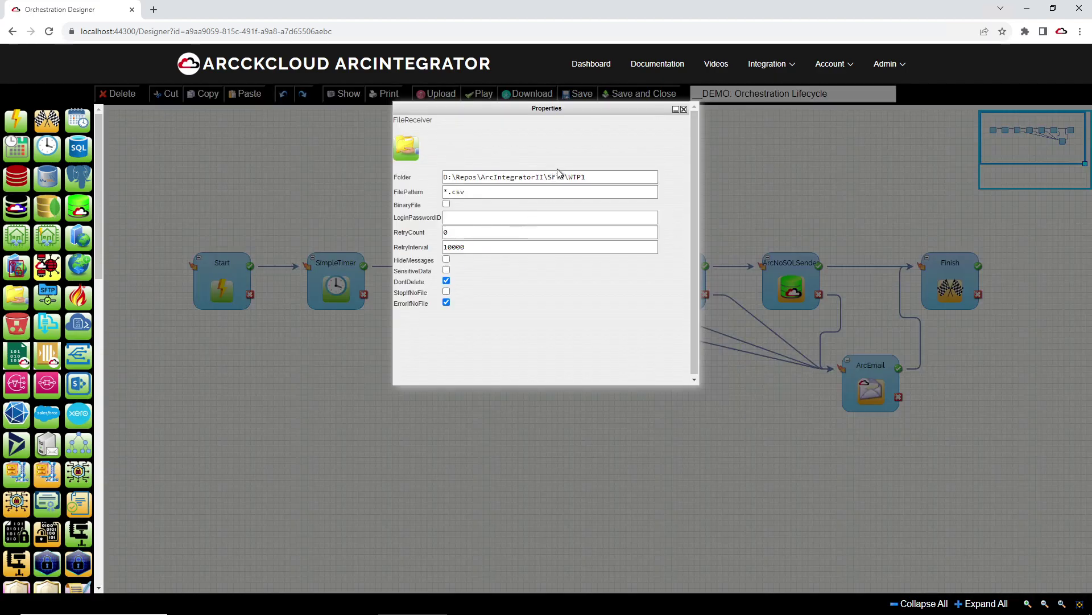
pyautogui.moveTo(543, 109); pyautogui.dragTo(547, 131)
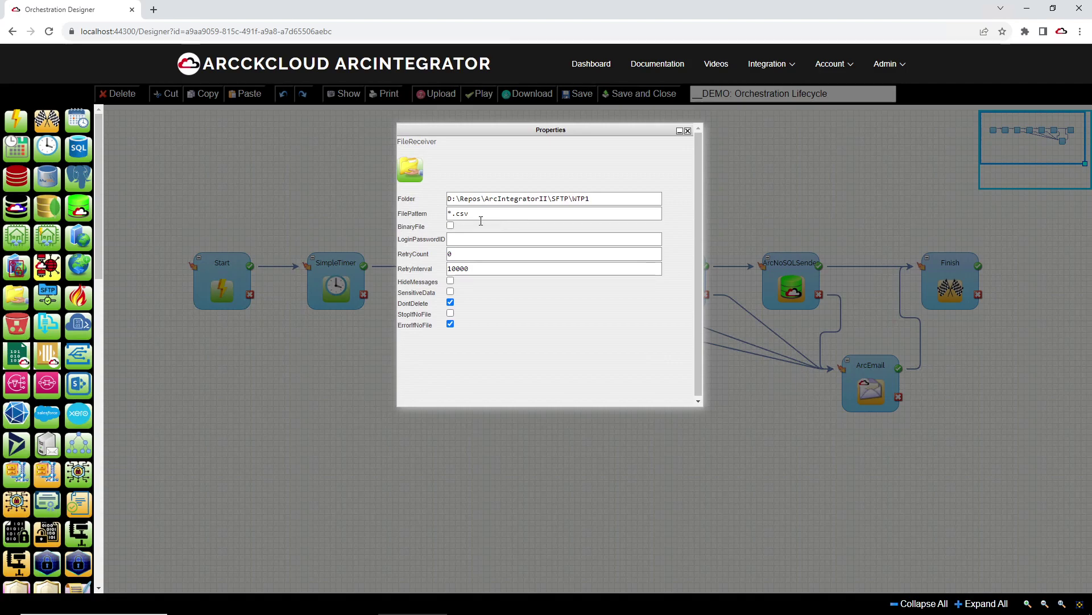
pyautogui.moveTo(591, 199); pyautogui.dragTo(448, 198)
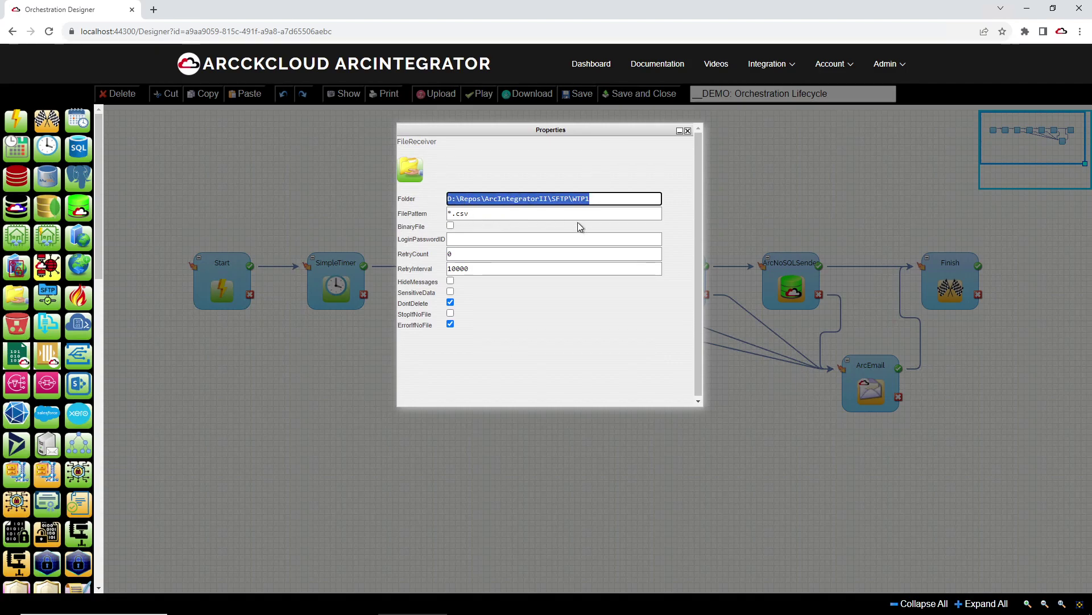
pyautogui.click(687, 132)
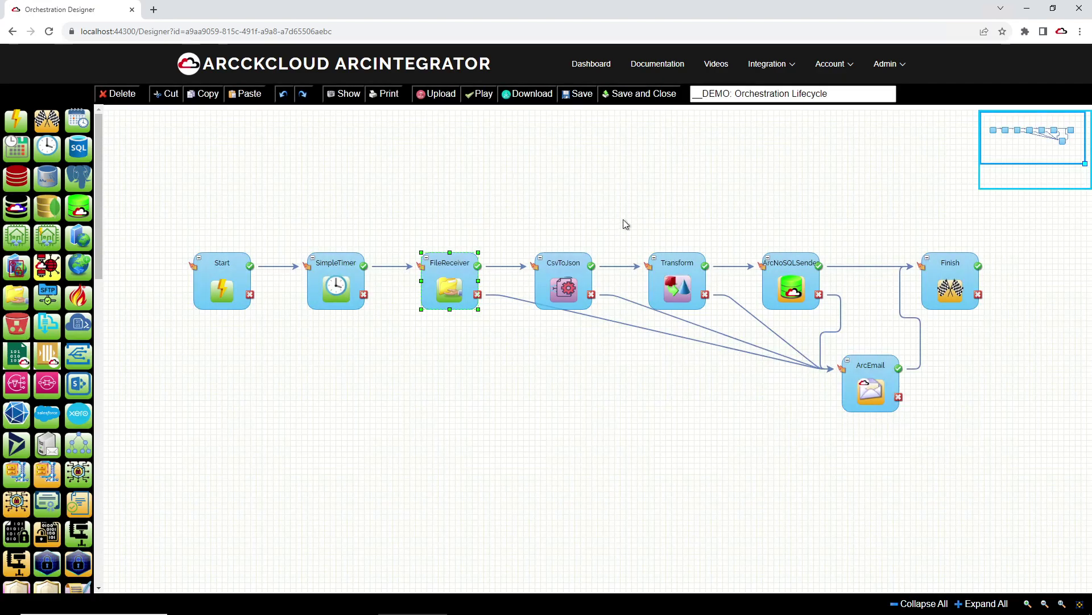
pyautogui.doubleClick(562, 275)
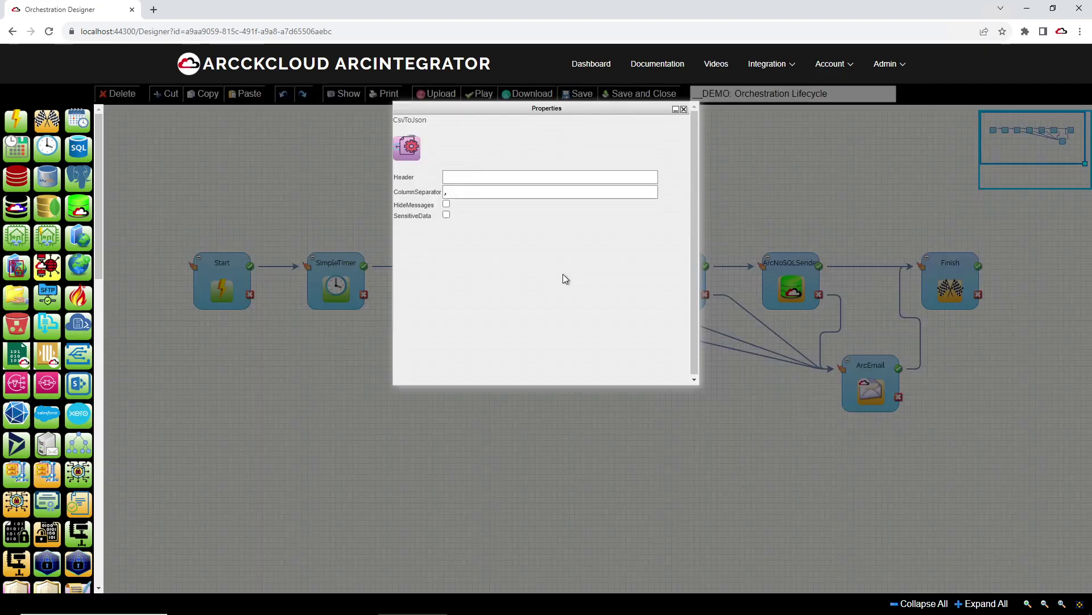
pyautogui.click(683, 109)
pyautogui.doubleClick(673, 274)
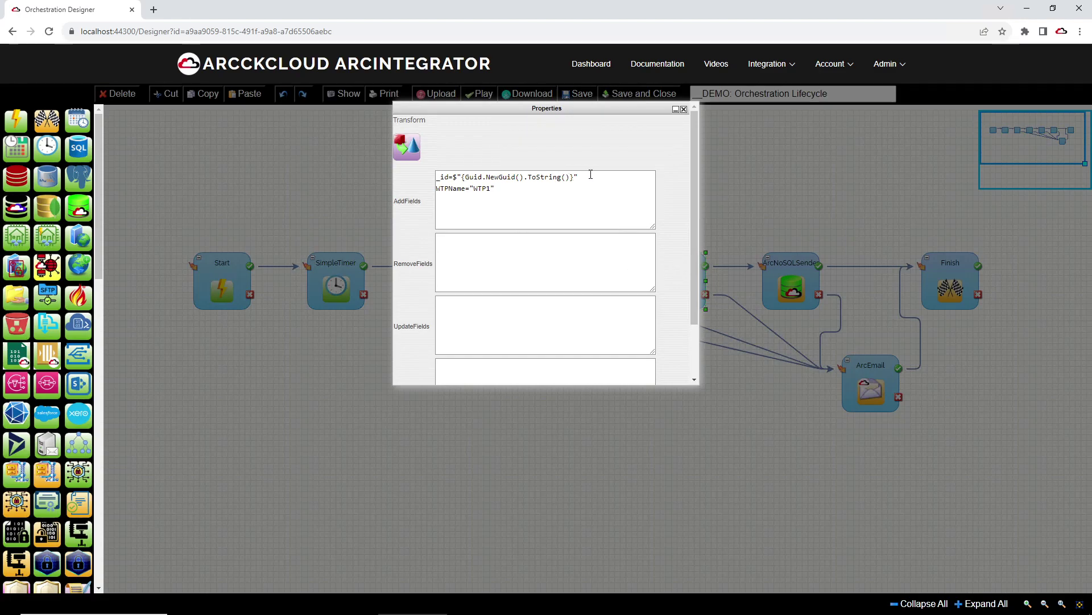
pyautogui.doubleClick(448, 177)
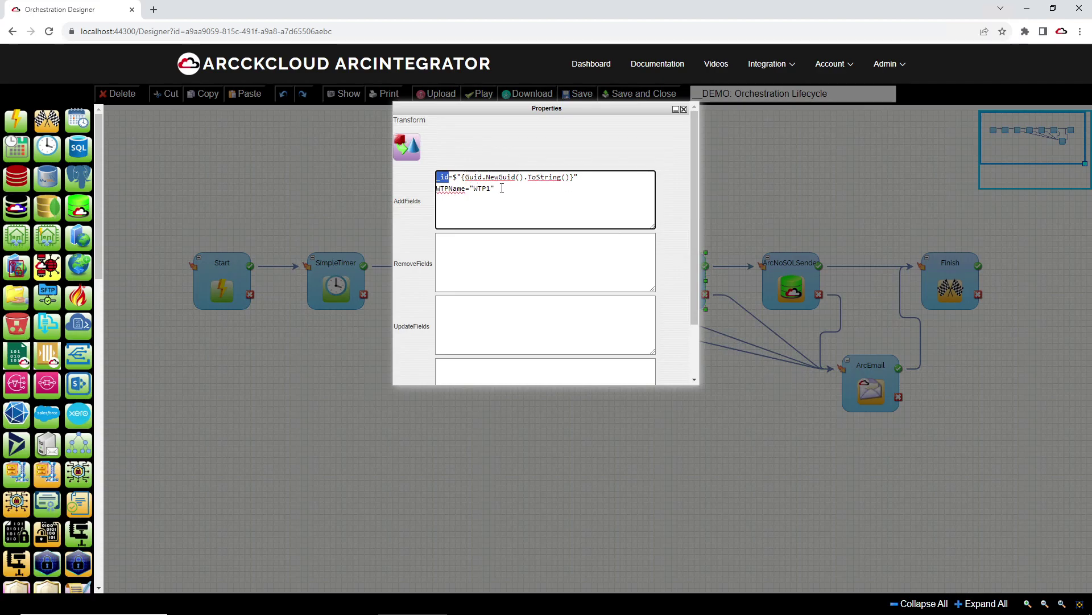
pyautogui.moveTo(502, 188); pyautogui.dragTo(430, 202)
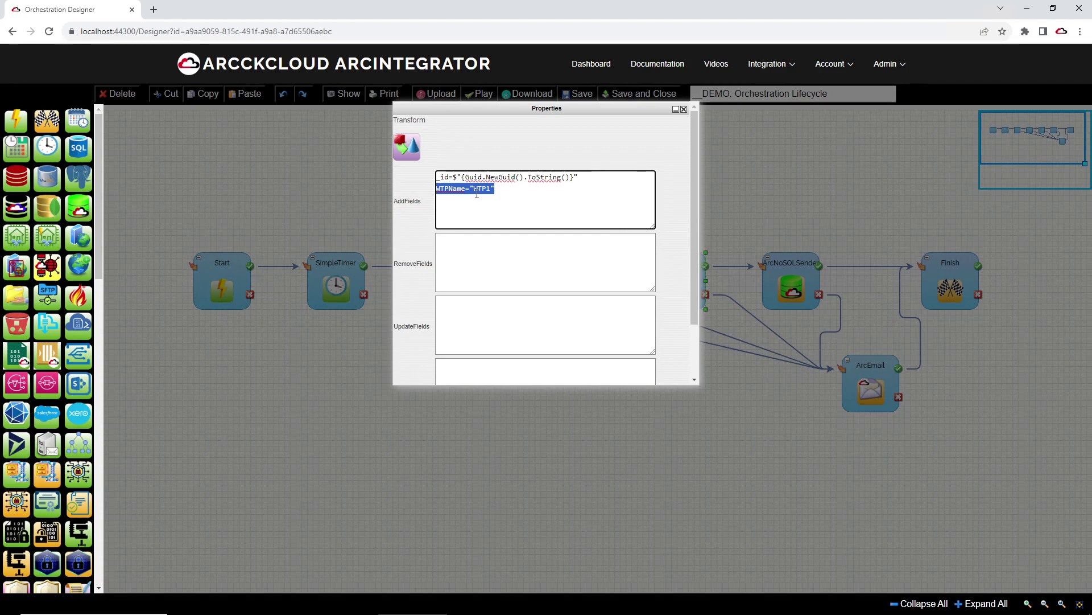
pyautogui.click(685, 110)
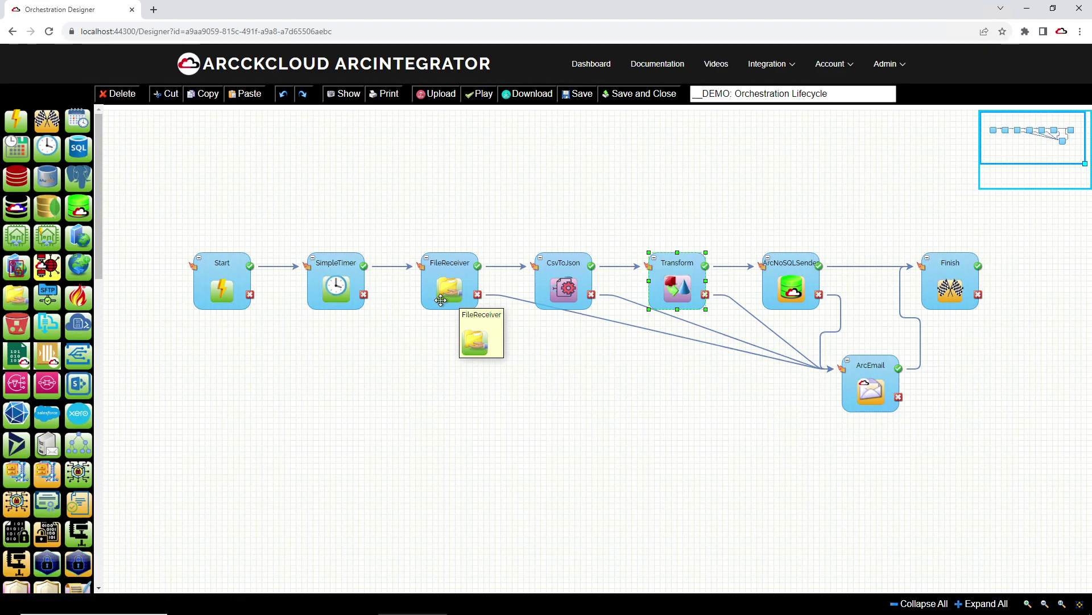
# Step: Uncheck DontDelete in the FileReceiver properties so read files are deleted
pyautogui.doubleClick(444, 292)
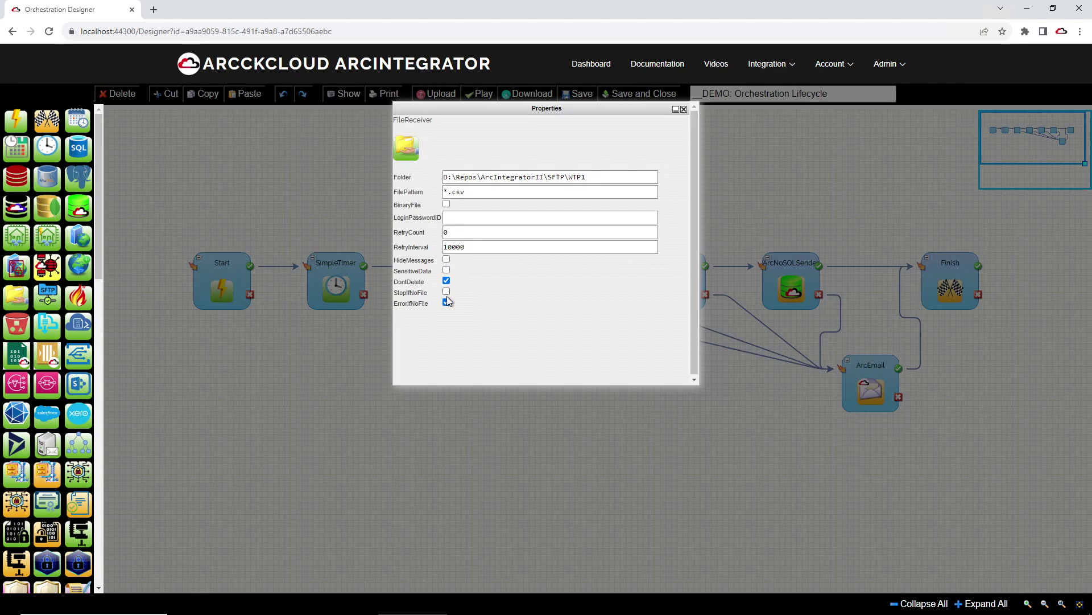
pyautogui.moveTo(402, 306); pyautogui.dragTo(426, 304)
pyautogui.click(450, 317)
pyautogui.click(447, 282)
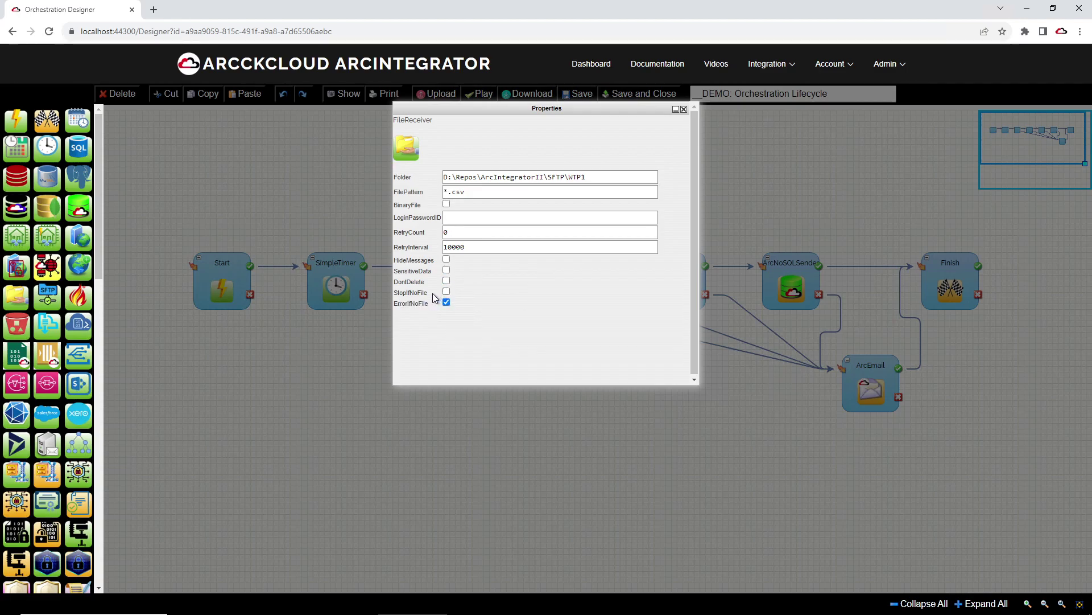
pyautogui.click(684, 109)
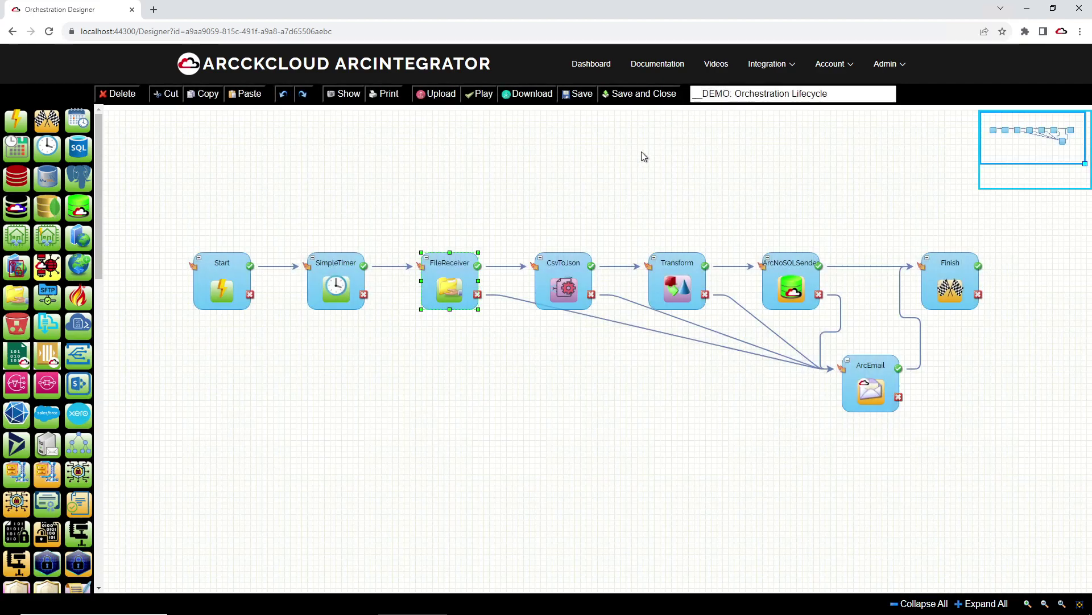
# Step: Check StopIfAnyError in the SimpleTimer properties
pyautogui.doubleClick(343, 296)
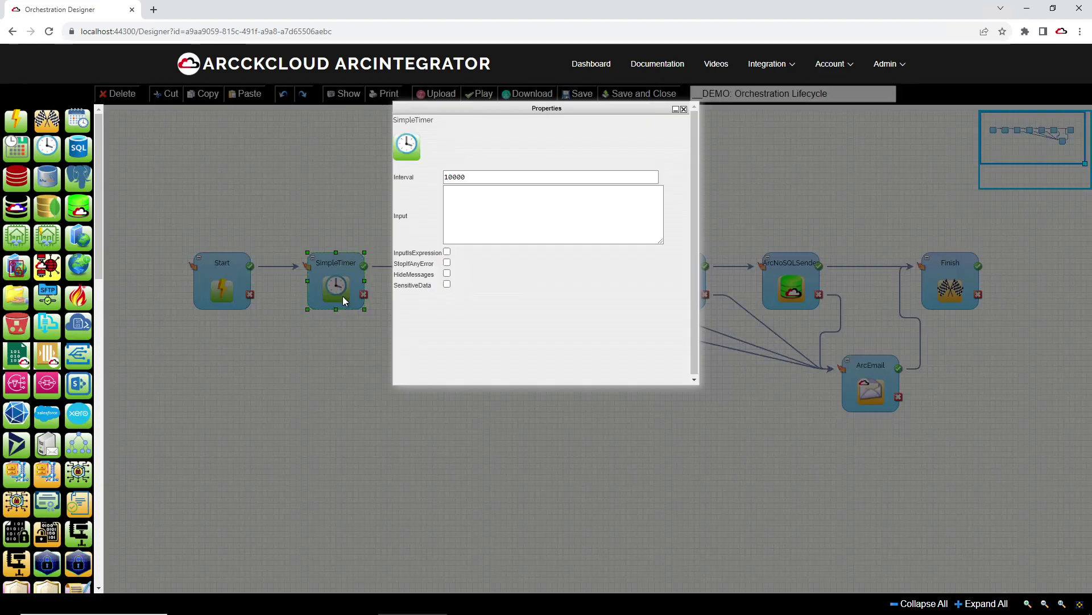
pyautogui.click(447, 265)
pyautogui.click(683, 111)
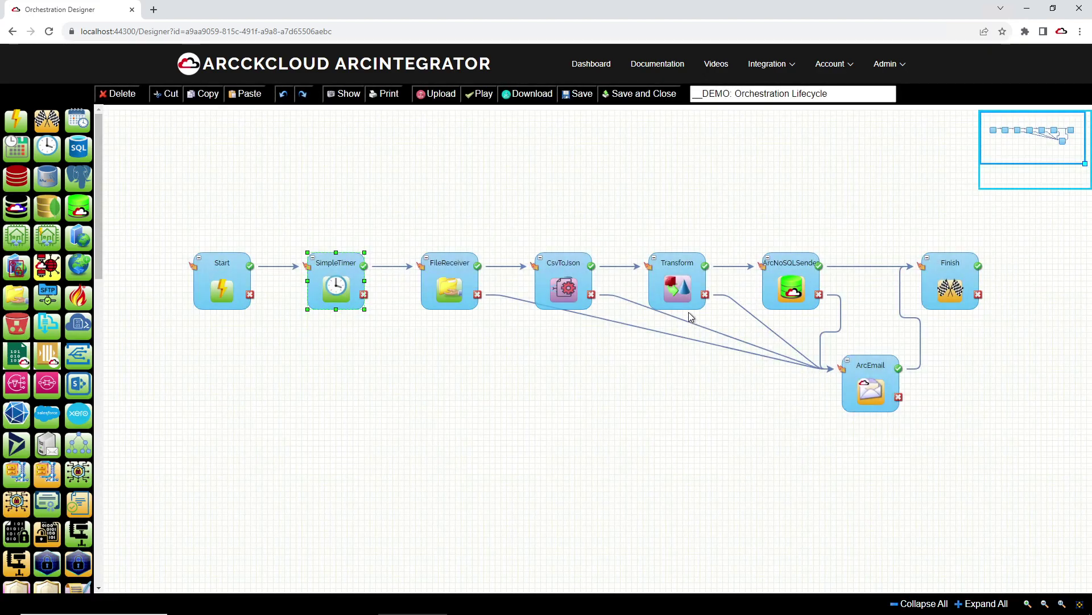
# Step: Save the orchestration and recheck the FileReceiver settings
pyautogui.click(579, 94)
pyautogui.click(644, 98)
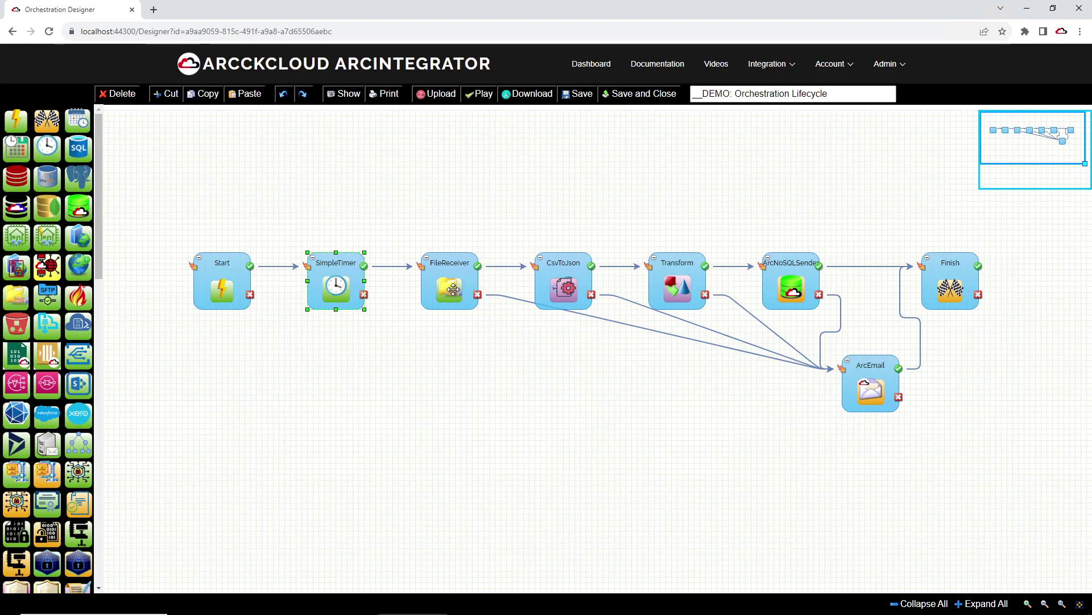
pyautogui.doubleClick(453, 291)
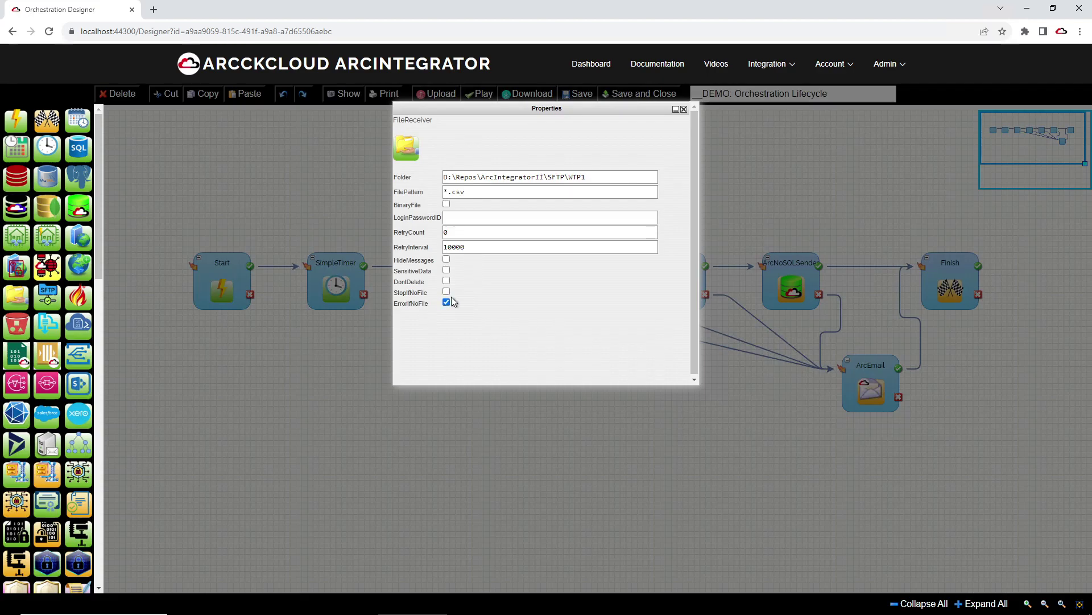
pyautogui.click(684, 109)
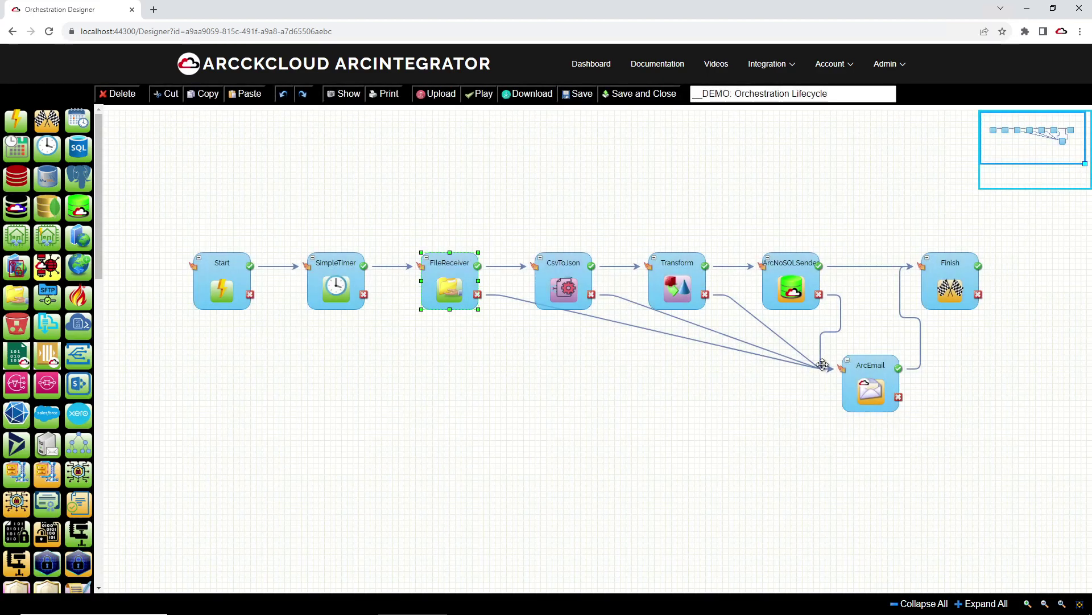
pyautogui.doubleClick(868, 385)
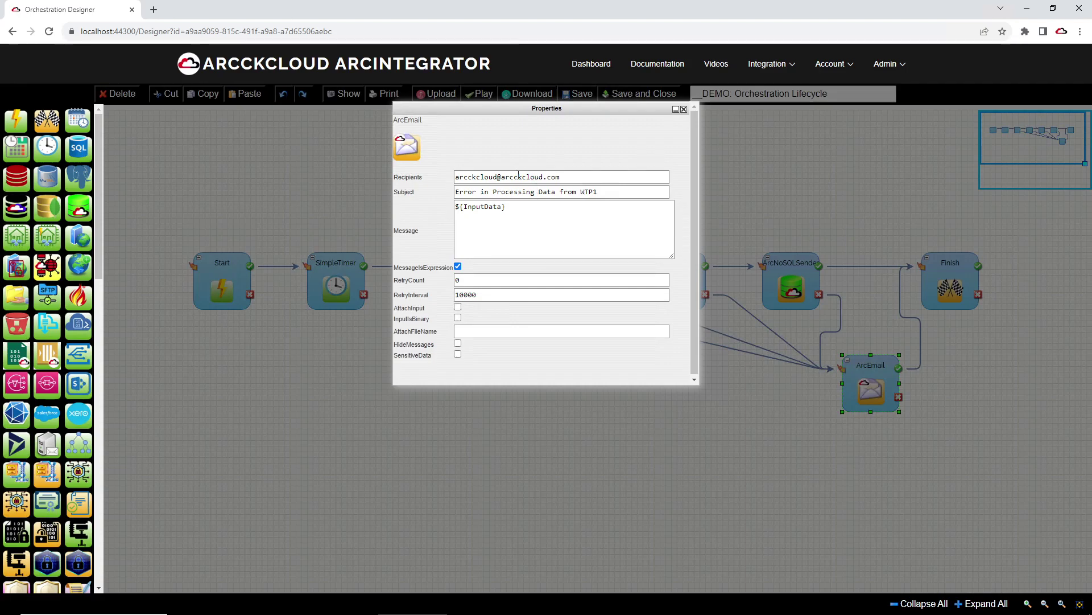
pyautogui.click(411, 172)
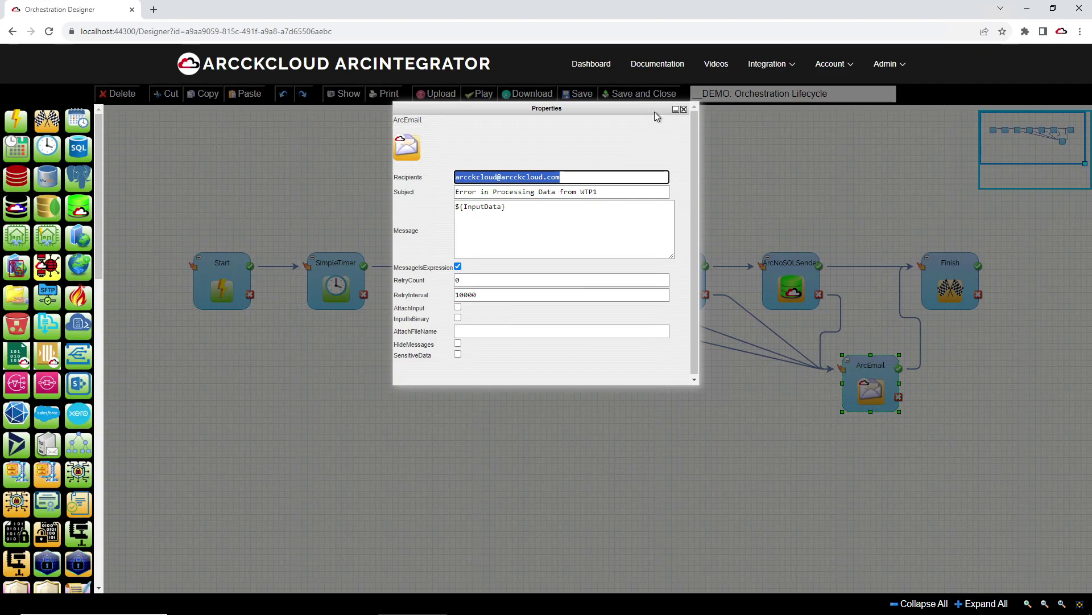
pyautogui.click(684, 109)
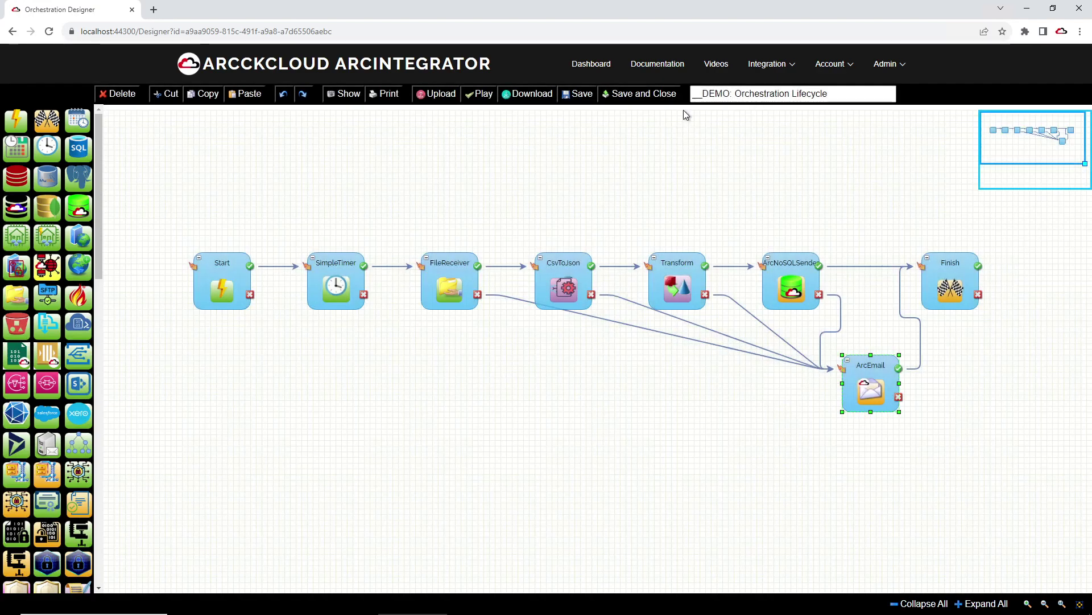
# Step: Run the orchestration in the Player and watch it fail at FileReceiver
pyautogui.click(468, 96)
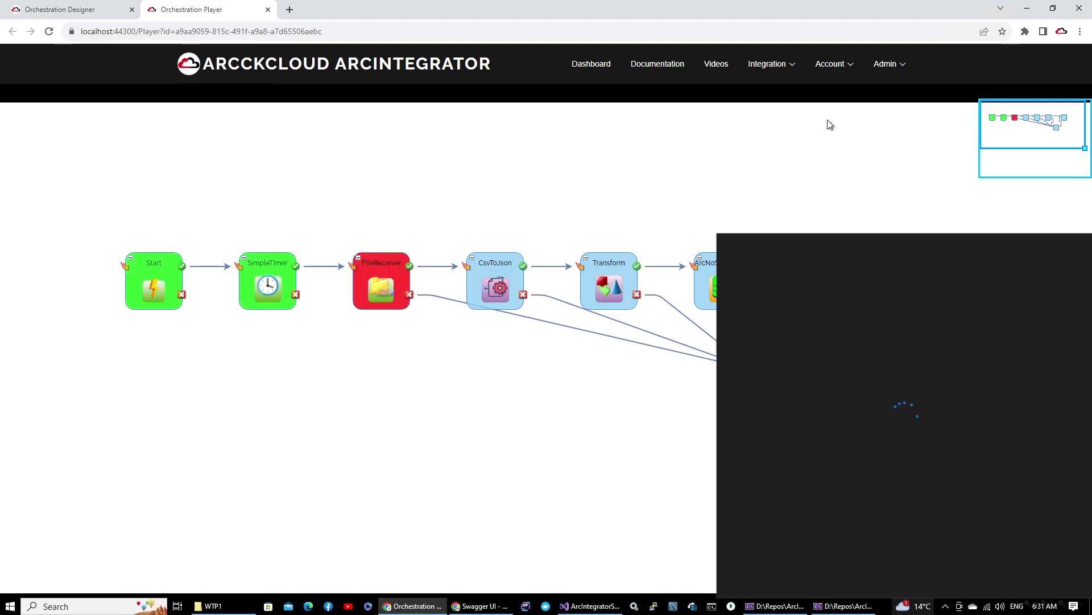
pyautogui.click(812, 138)
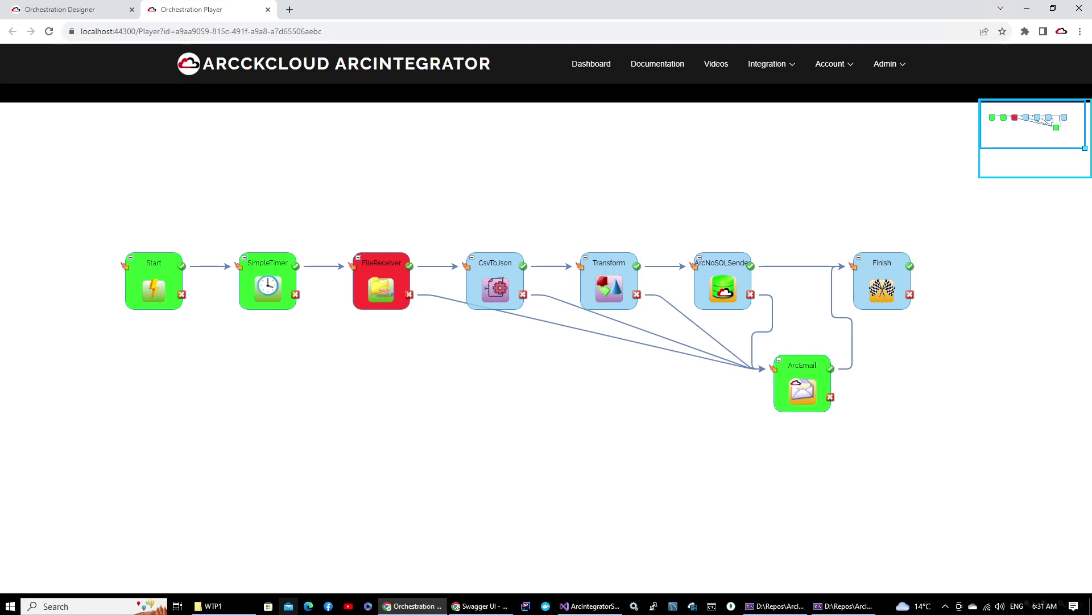
pyautogui.click(289, 606)
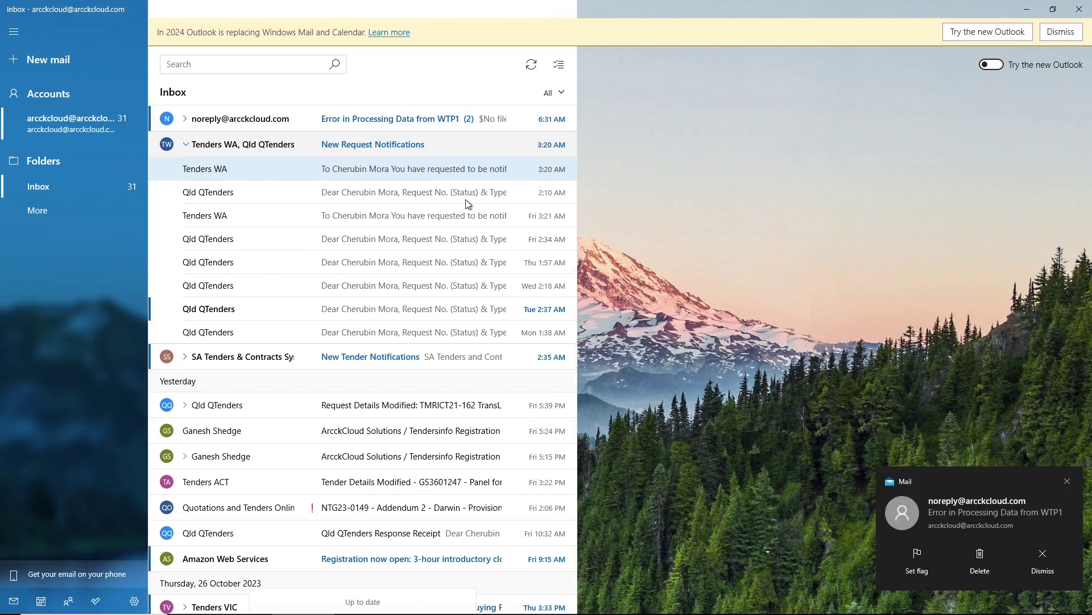
# Step: Read the newest 'Error in Processing Data from WTP1' alert showing no matching WTP1 *.csv file
pyautogui.click(356, 122)
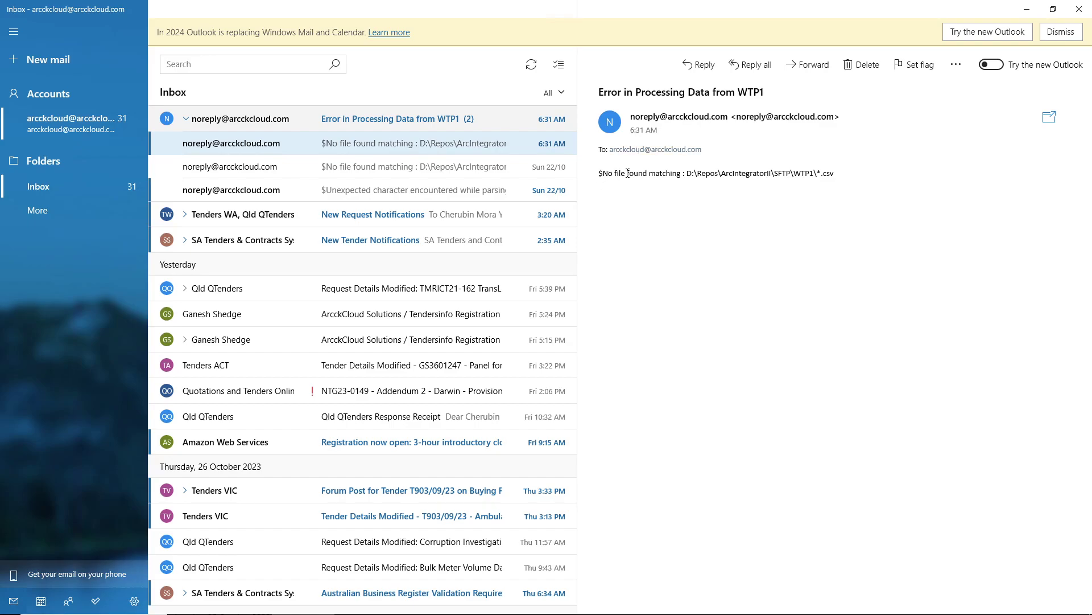
pyautogui.moveTo(689, 173); pyautogui.dragTo(830, 172)
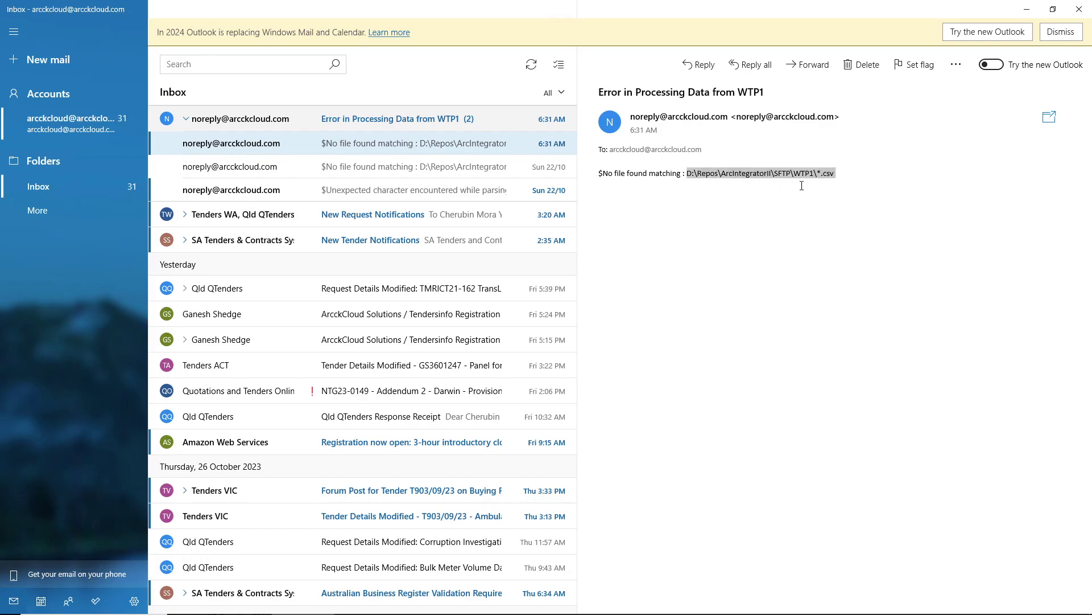
pyautogui.click(1027, 9)
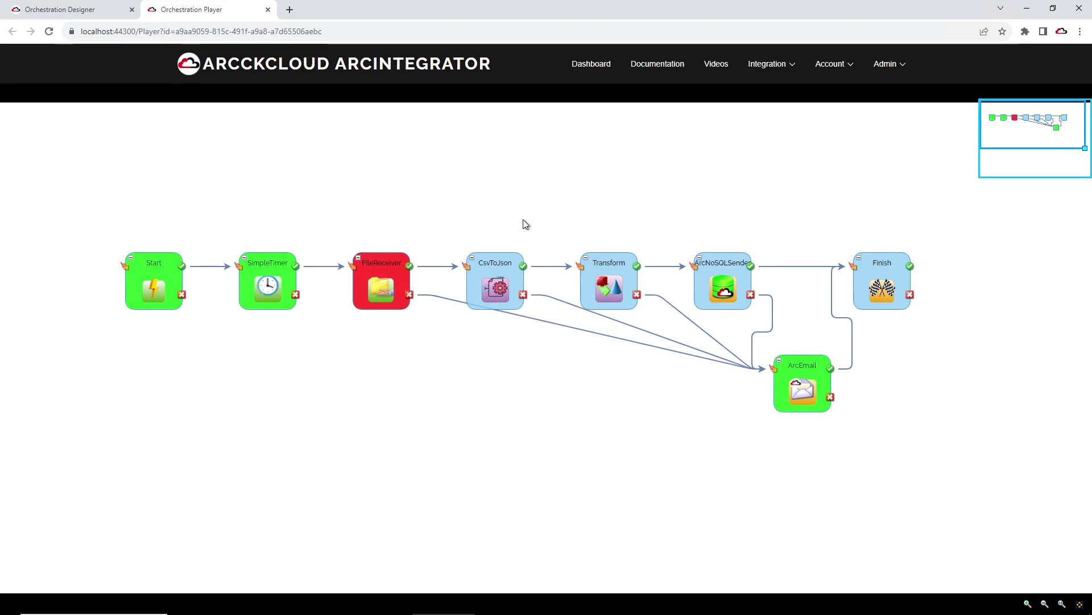
# Step: Close the Player and place a TeamsSender step below ArcEmail
pyautogui.click(267, 10)
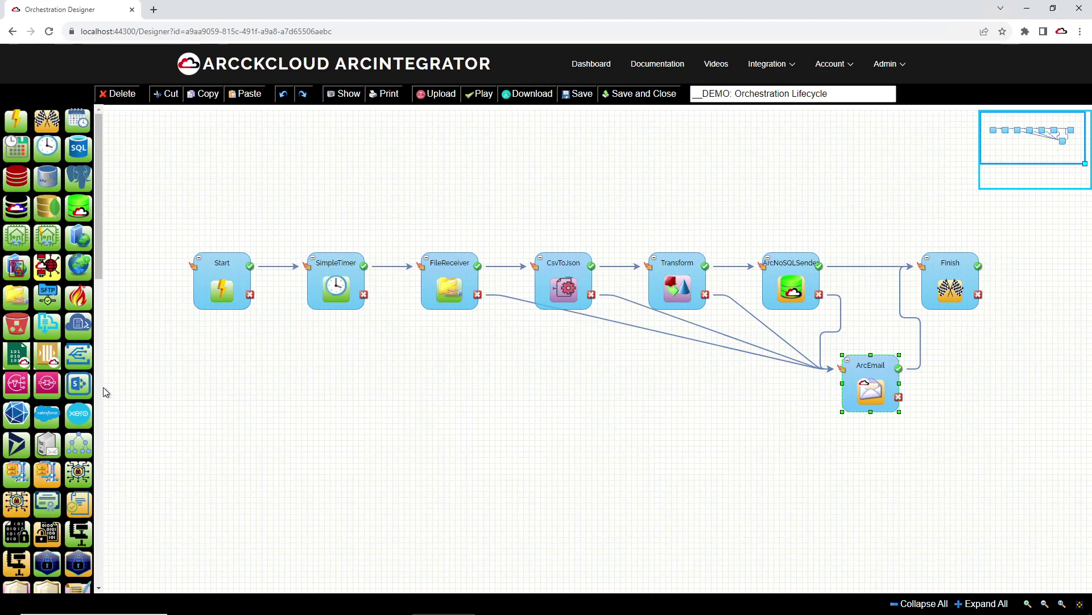
pyautogui.moveTo(100, 277); pyautogui.dragTo(110, 585)
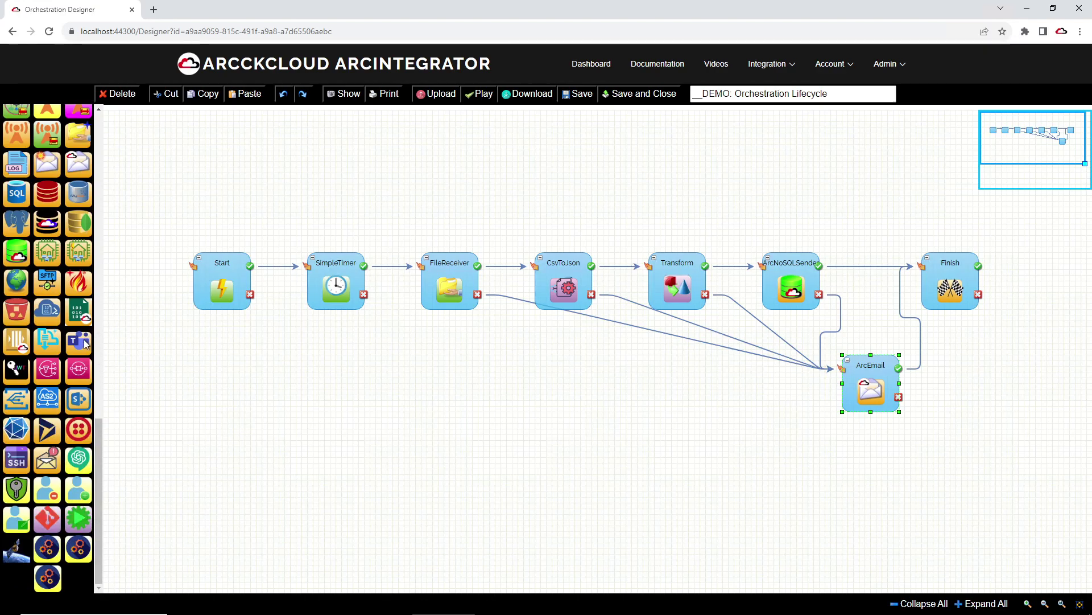
pyautogui.moveTo(85, 346); pyautogui.dragTo(846, 428)
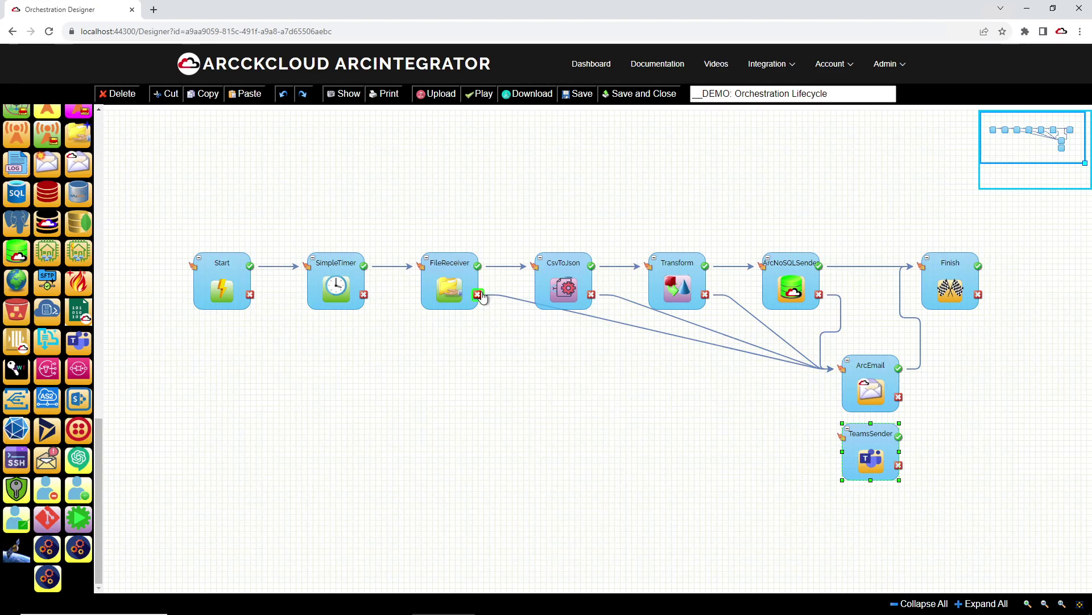
# Step: Link the FileReceiver, CsvToJson, Transform and ArcNoSQLSender error outputs to TeamsSender
pyautogui.moveTo(481, 297); pyautogui.dragTo(841, 435)
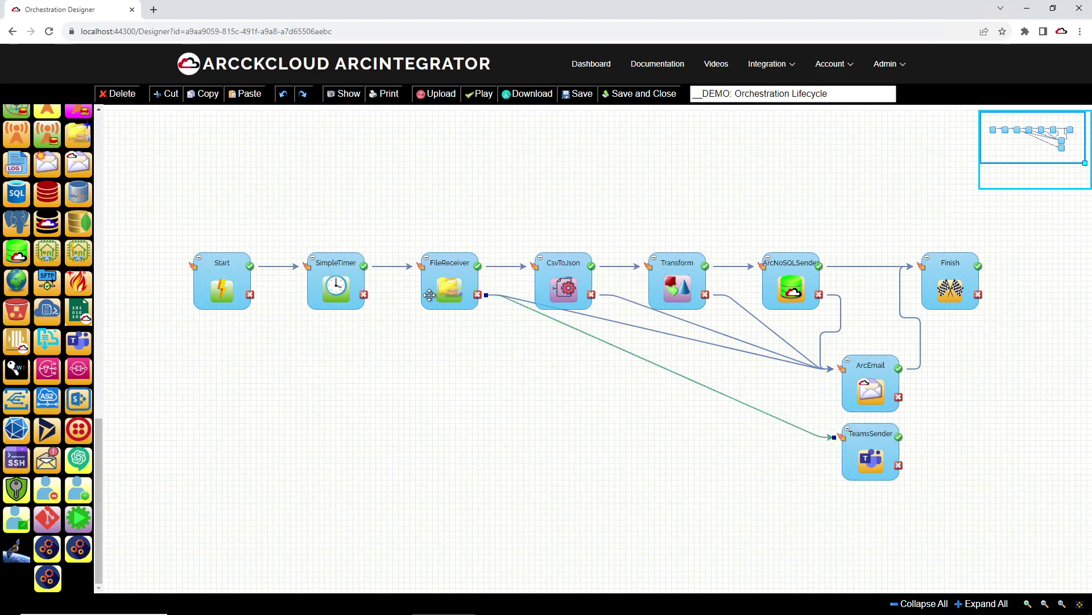
pyautogui.moveTo(592, 294); pyautogui.dragTo(846, 442)
pyautogui.moveTo(709, 296); pyautogui.dragTo(836, 437)
pyautogui.moveTo(819, 294); pyautogui.dragTo(919, 266)
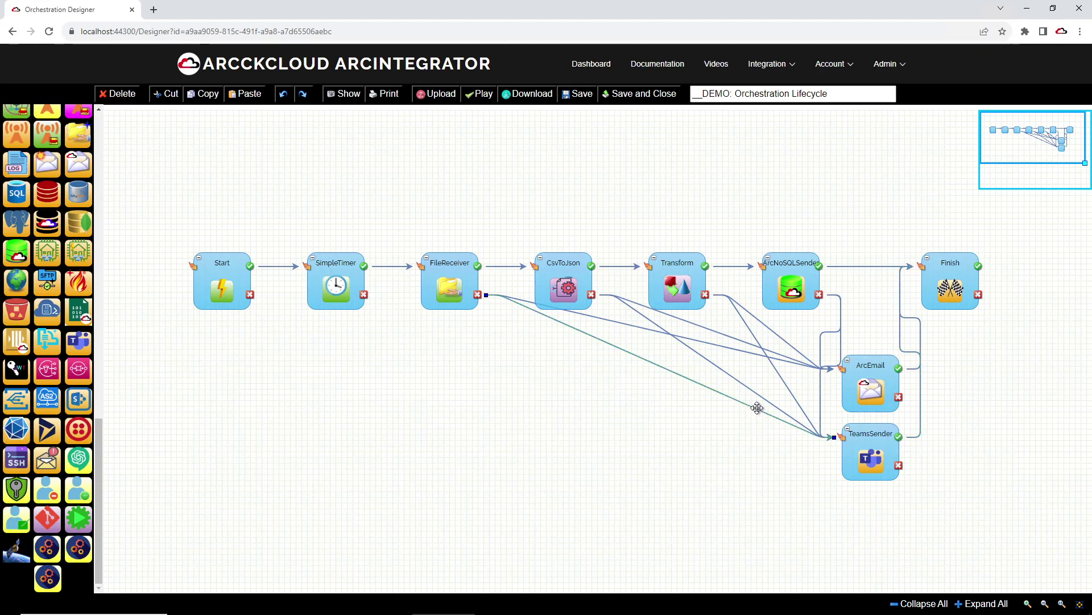
# Step: Delete the error links into TeamsSender and the TeamsSender-to-Finish link
pyautogui.click(117, 93)
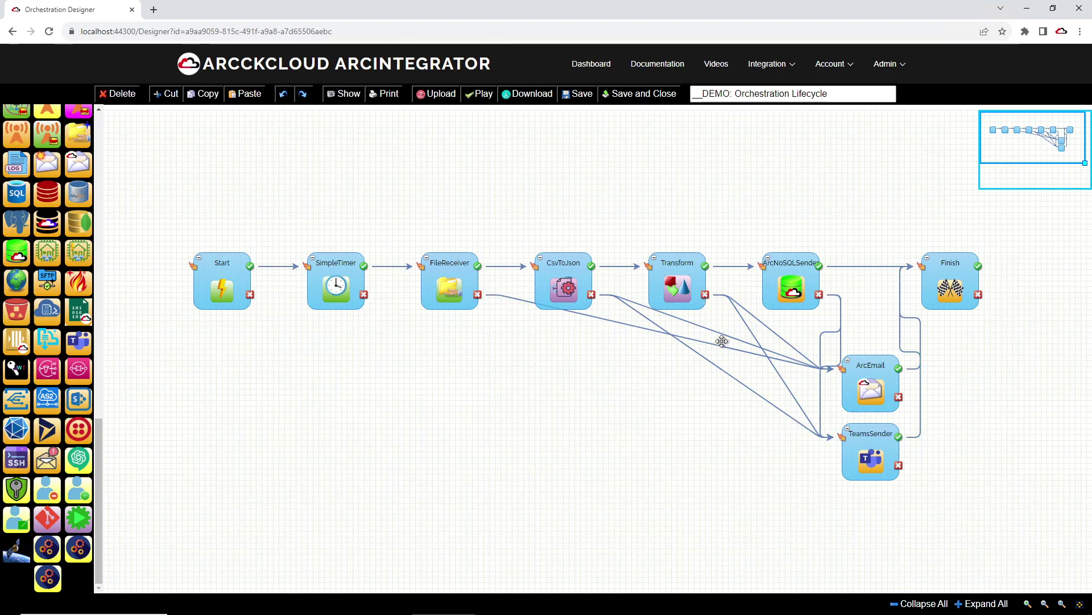
pyautogui.click(117, 94)
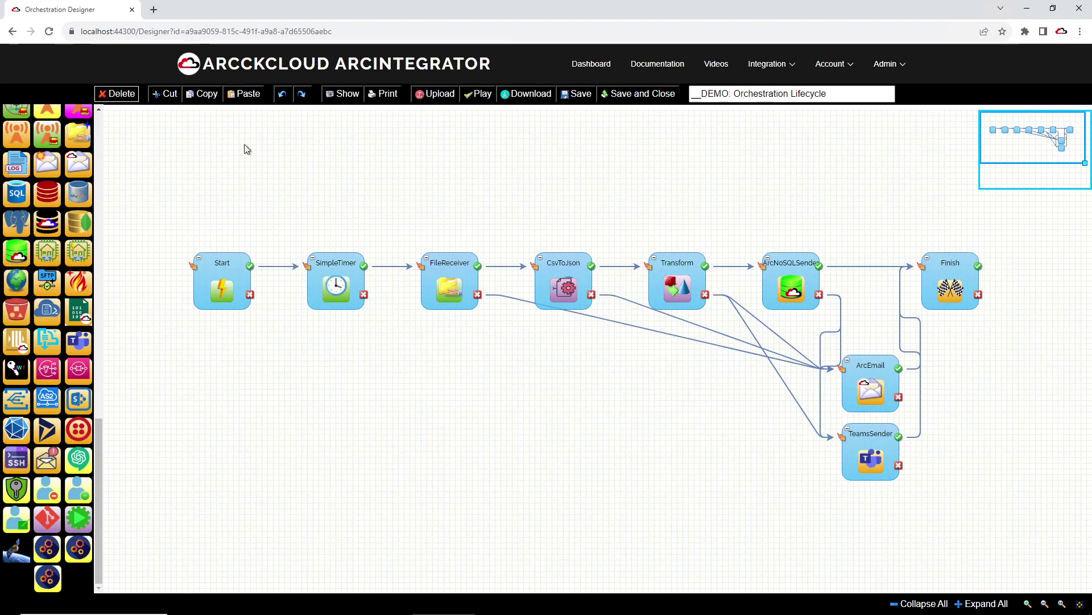
pyautogui.click(116, 94)
pyautogui.click(785, 336)
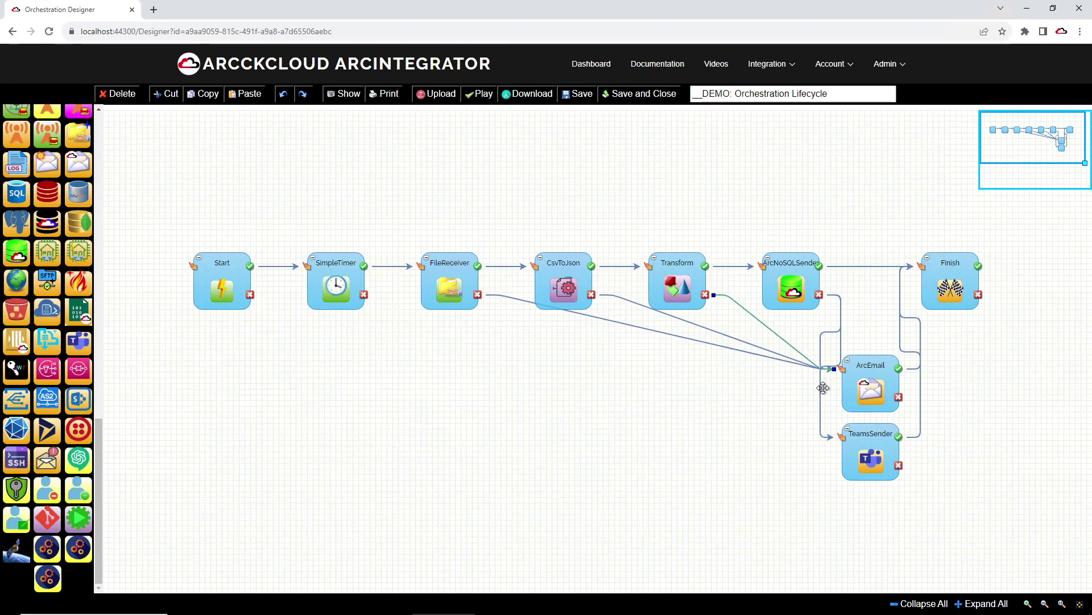
pyautogui.click(111, 94)
pyautogui.click(919, 331)
pyautogui.click(117, 94)
# Step: Reposition ArcEmail and TeamsSender and route ArcEmail's output into TeamsSender
pyautogui.moveTo(872, 385); pyautogui.dragTo(699, 433)
pyautogui.moveTo(860, 449); pyautogui.dragTo(804, 429)
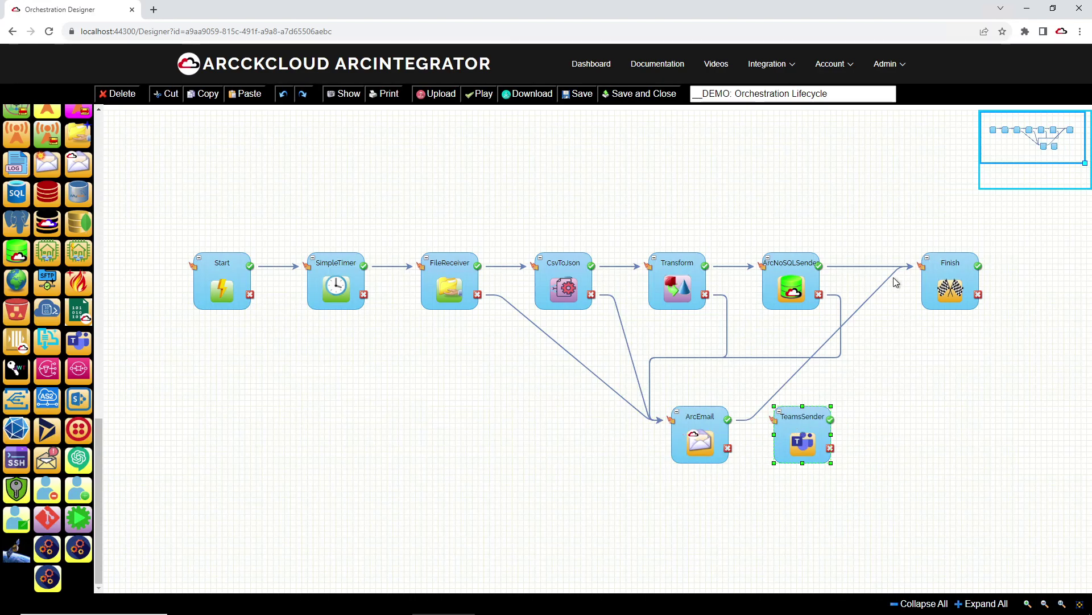
pyautogui.moveTo(915, 268); pyautogui.dragTo(768, 420)
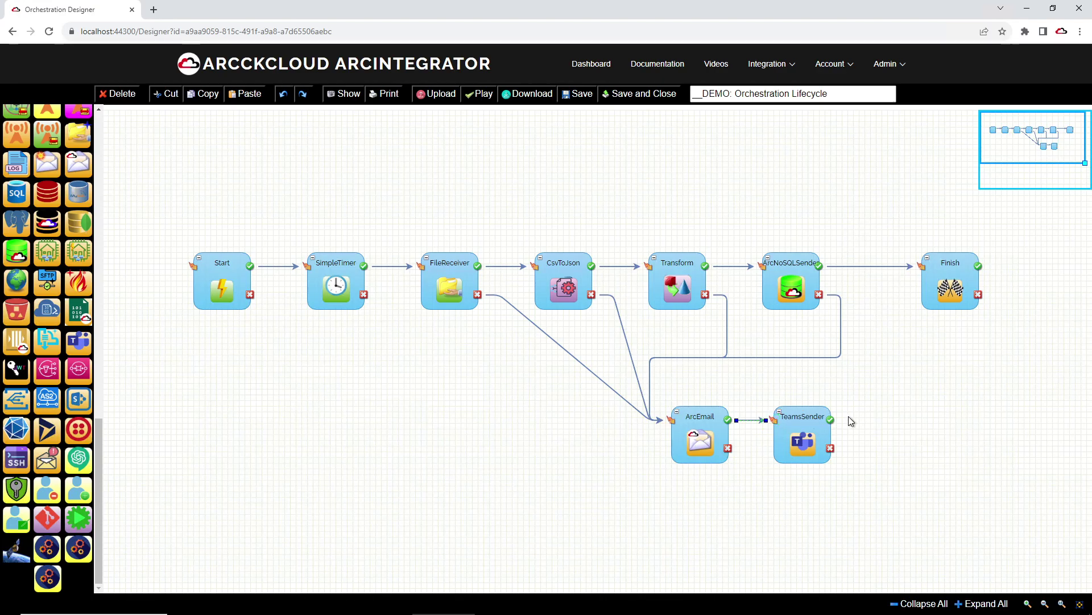
pyautogui.moveTo(729, 455); pyautogui.dragTo(756, 445)
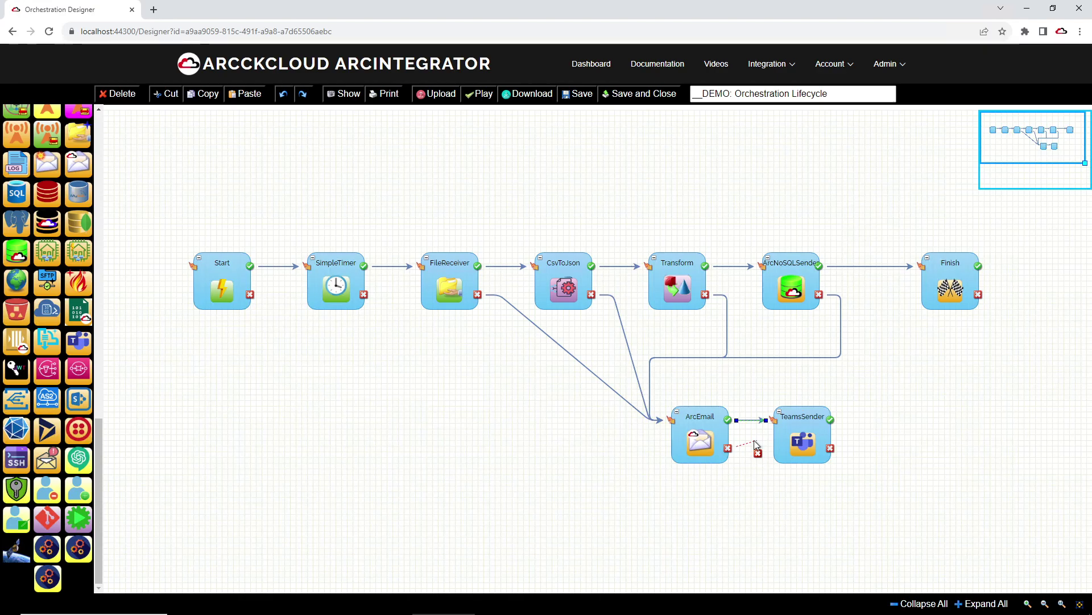
pyautogui.click(702, 424)
# Step: Add TwilioSMS after TeamsSender, link it to Finish, and inspect TeamsSender's properties
pyautogui.moveTo(80, 435); pyautogui.dragTo(870, 421)
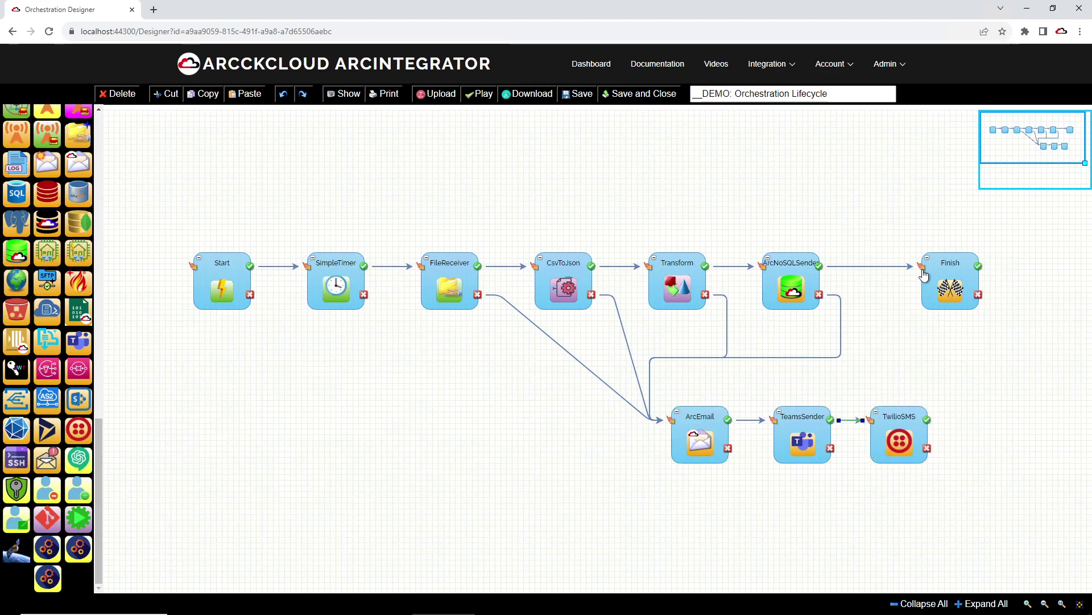
pyautogui.moveTo(946, 267); pyautogui.dragTo(1021, 264)
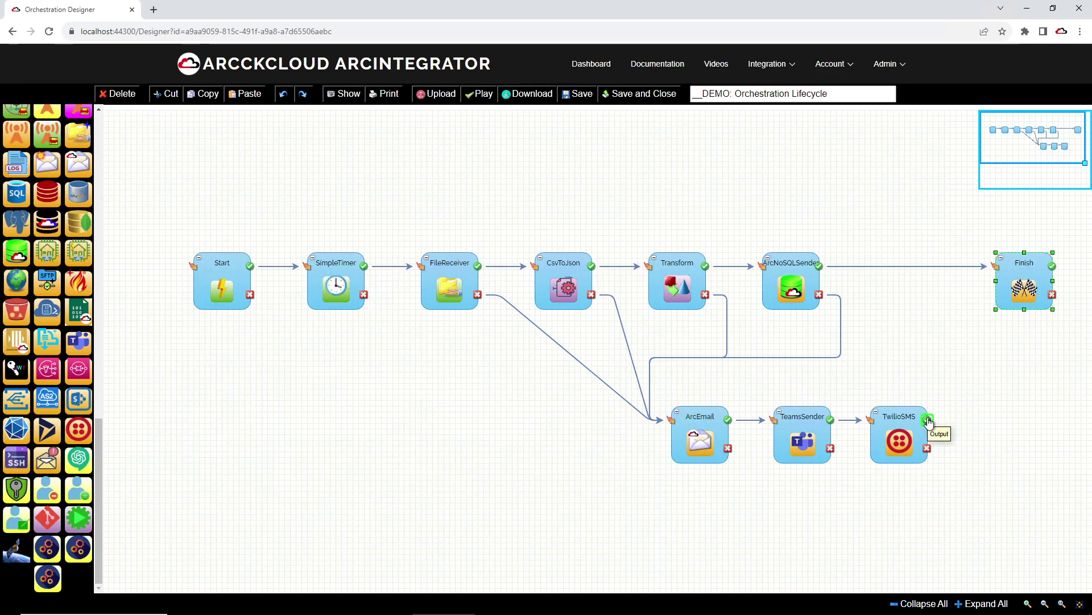
pyautogui.moveTo(929, 421); pyautogui.dragTo(948, 318)
pyautogui.moveTo(990, 262); pyautogui.dragTo(990, 264)
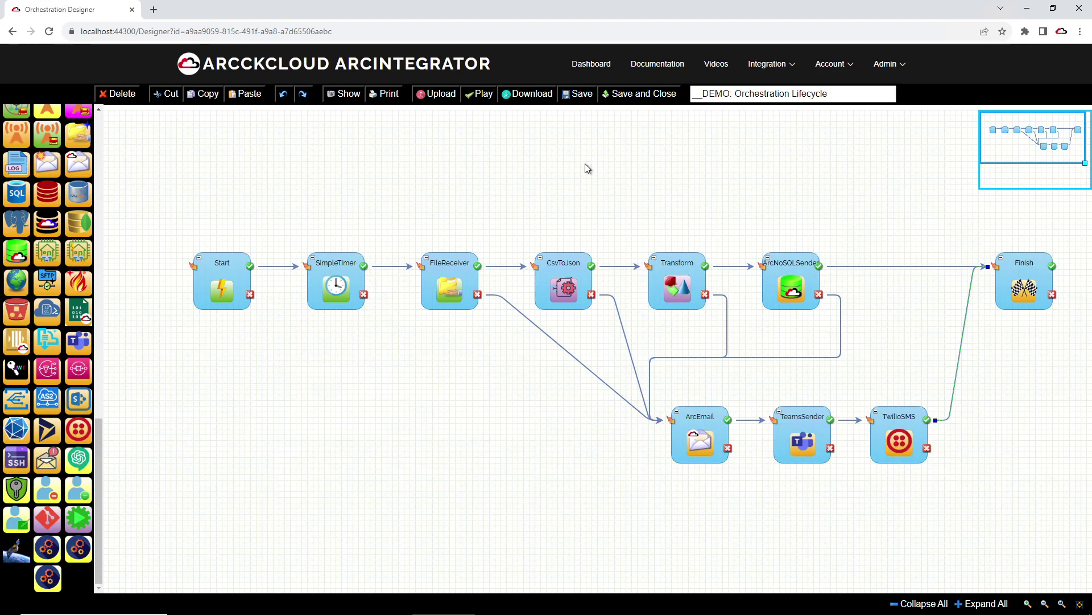
pyautogui.doubleClick(797, 425)
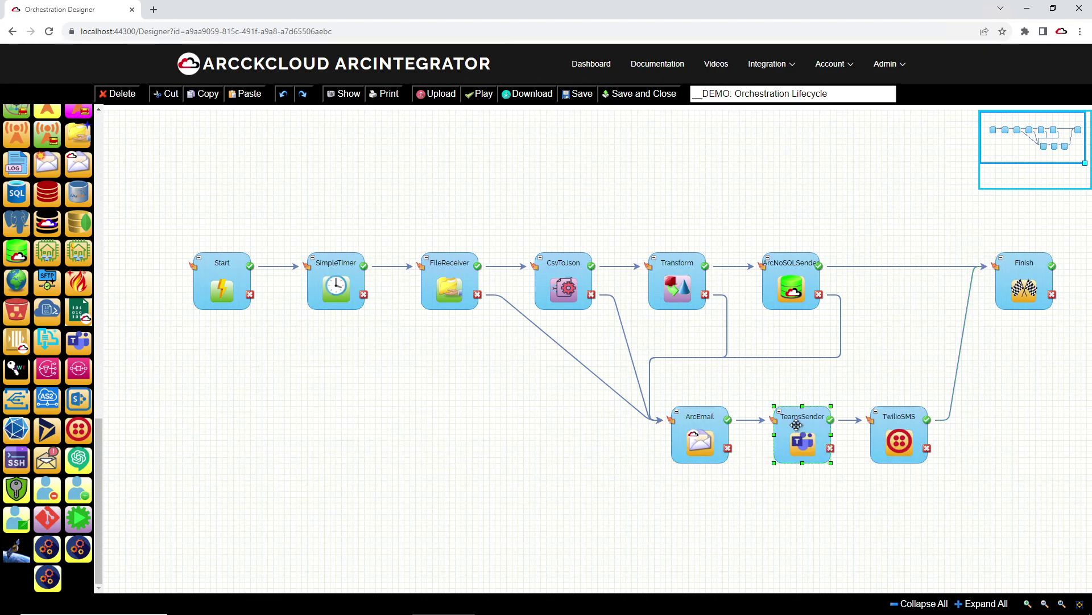
pyautogui.click(684, 109)
# Step: Delete the TeamsSender and TwilioSMS steps and link ArcEmail's output directly to Finish
pyautogui.click(111, 93)
pyautogui.click(908, 428)
pyautogui.click(138, 93)
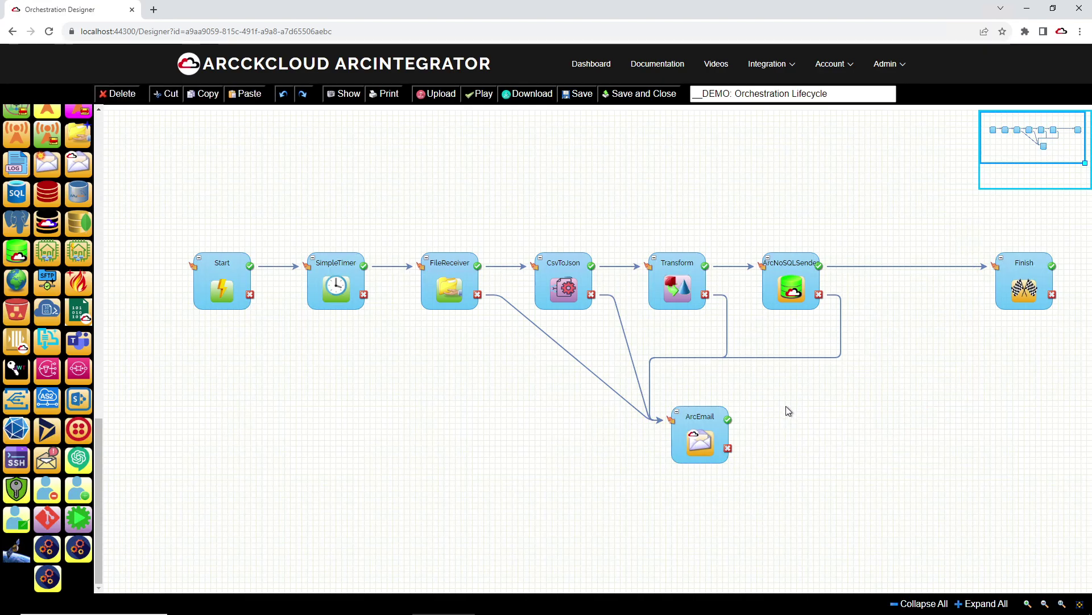
pyautogui.moveTo(738, 431); pyautogui.dragTo(708, 265)
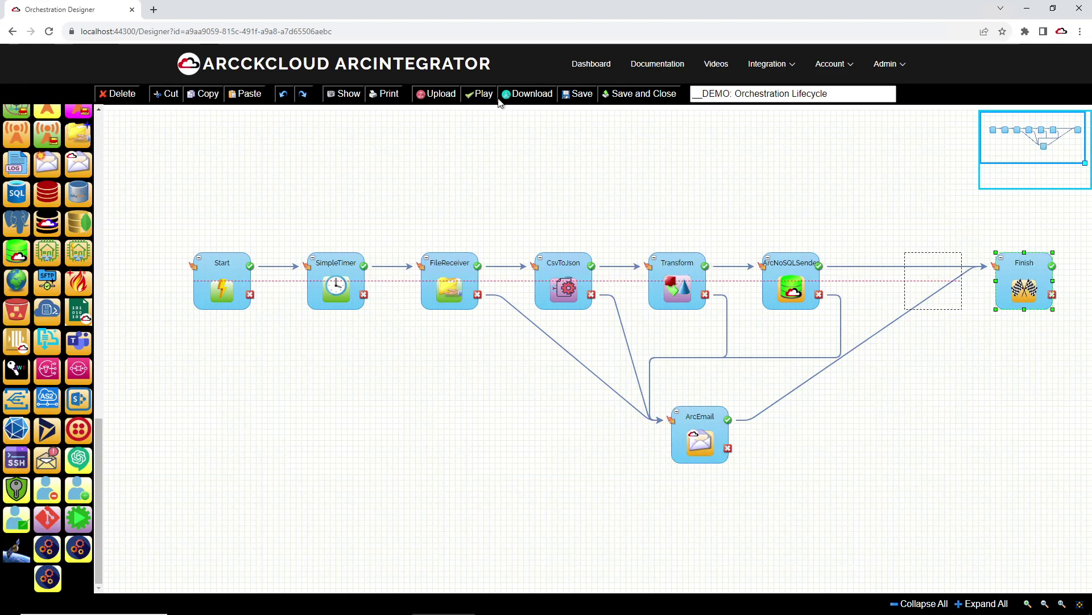
# Step: Save the orchestration and confirm the saved message
pyautogui.click(573, 96)
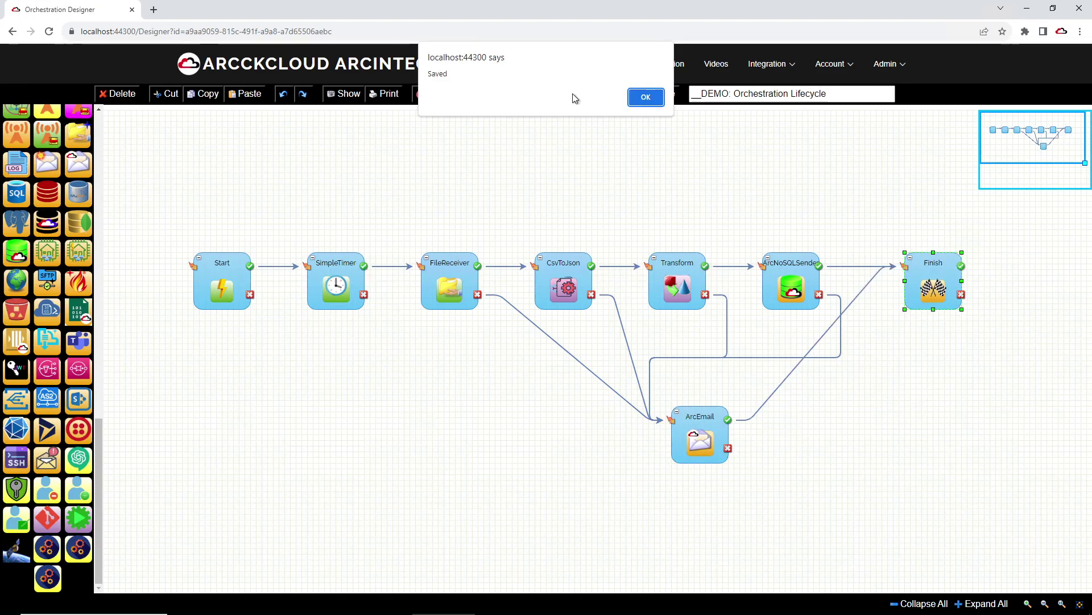
pyautogui.click(643, 97)
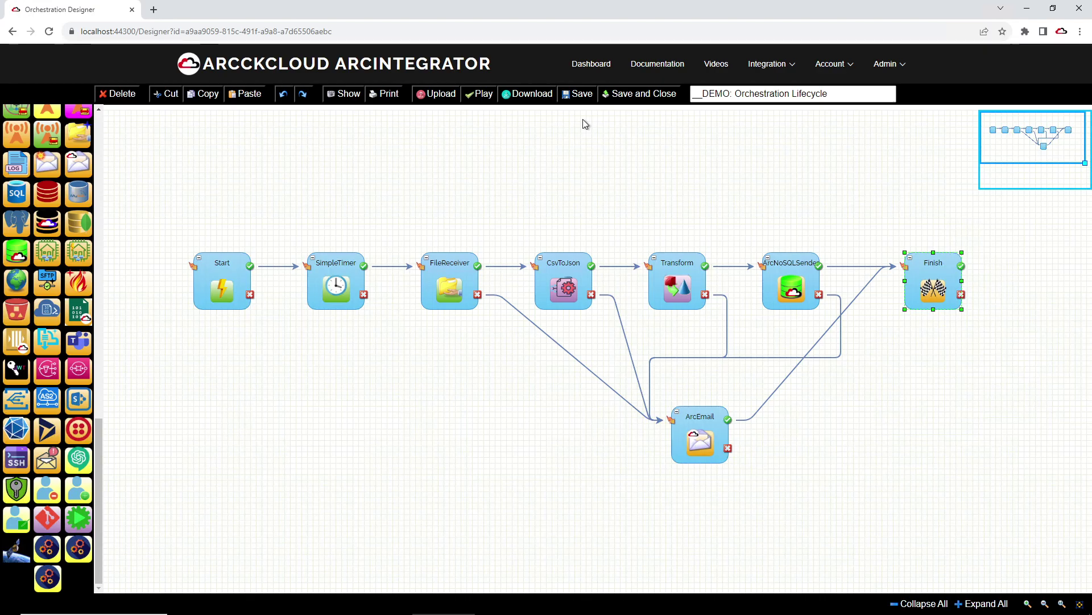
pyautogui.click(768, 64)
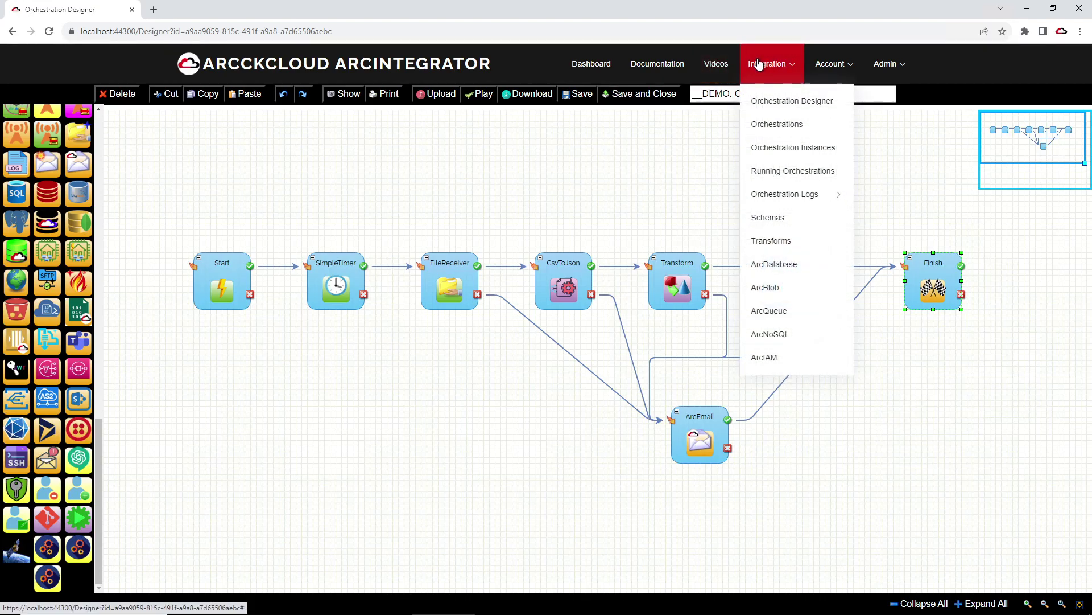
# Step: Open a blank designer tab and place Finish linked to a new SimpleTimer step
pyautogui.rightClick(772, 103)
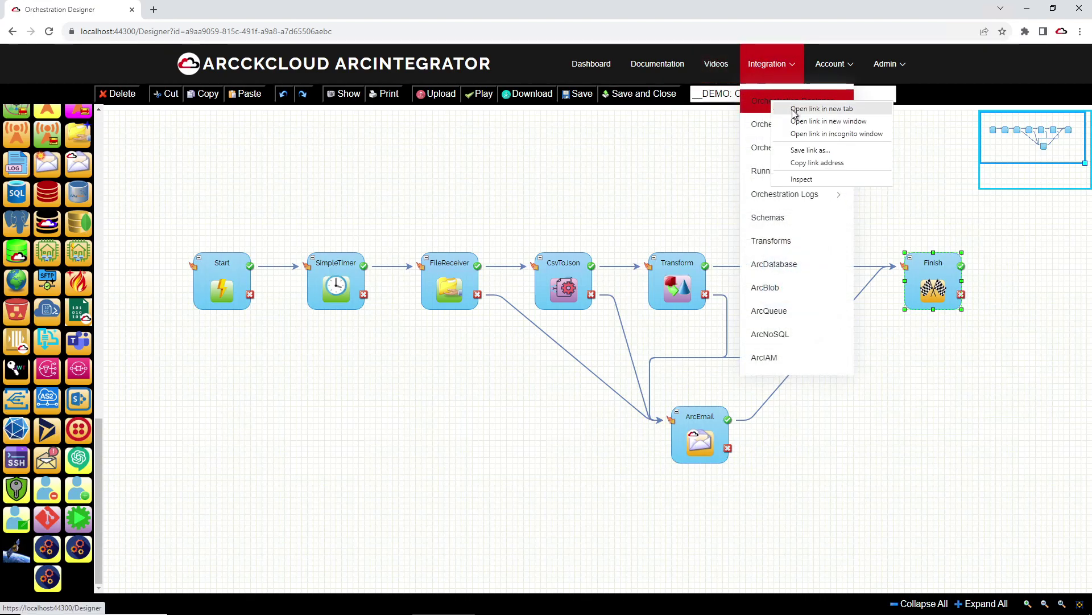
pyautogui.click(796, 106)
pyautogui.click(206, 10)
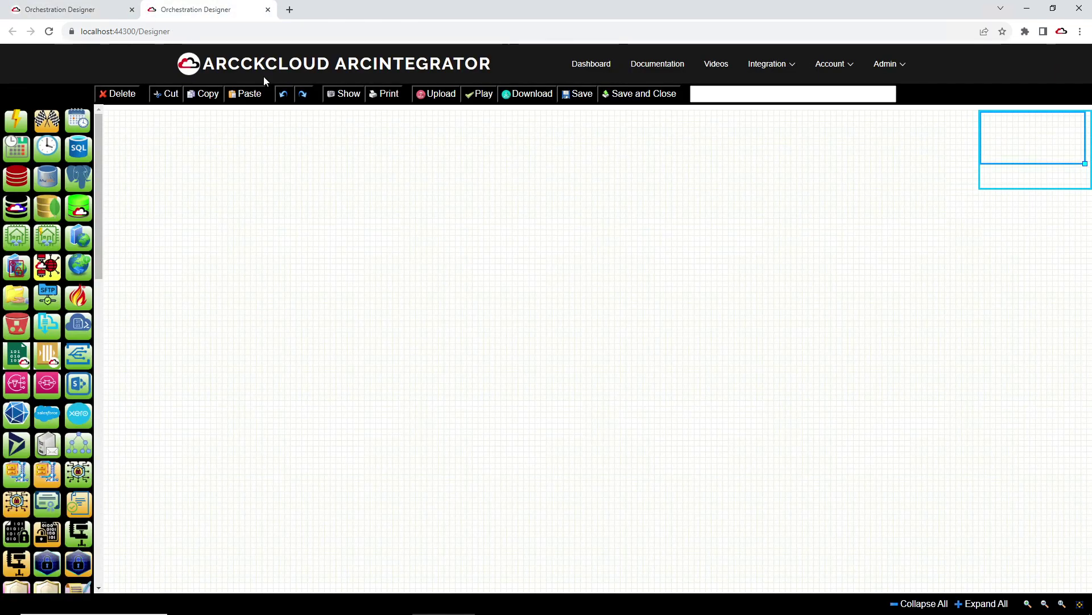
pyautogui.moveTo(37, 121); pyautogui.dragTo(248, 276)
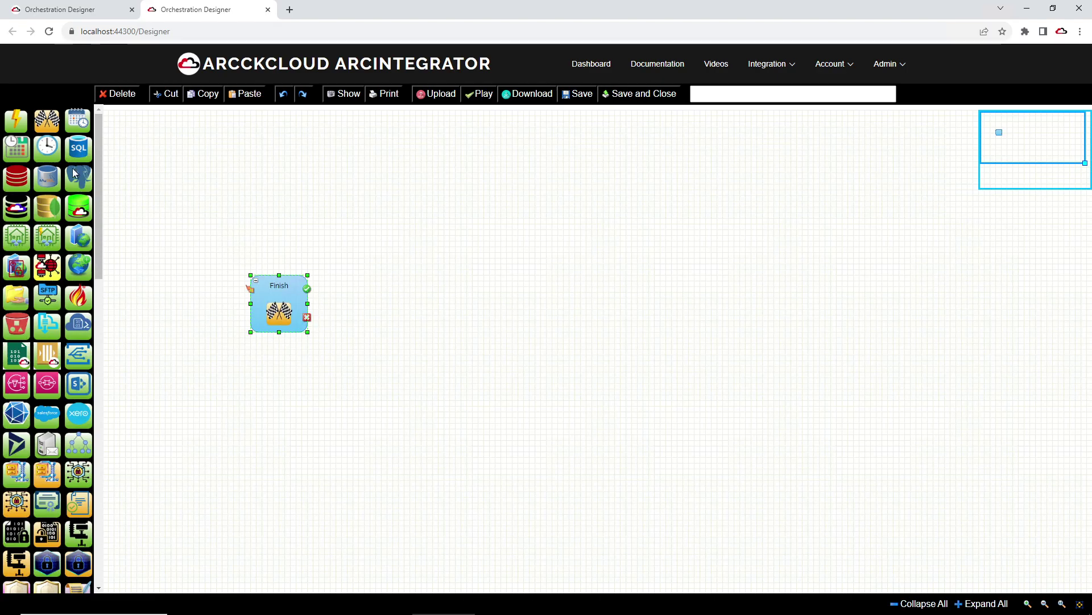
pyautogui.moveTo(50, 150); pyautogui.dragTo(374, 277)
pyautogui.moveTo(308, 289); pyautogui.dragTo(373, 289)
# Step: Add a LogAlerts step and link SimpleTimer's output to it
pyautogui.moveTo(99, 219); pyautogui.dragTo(96, 559)
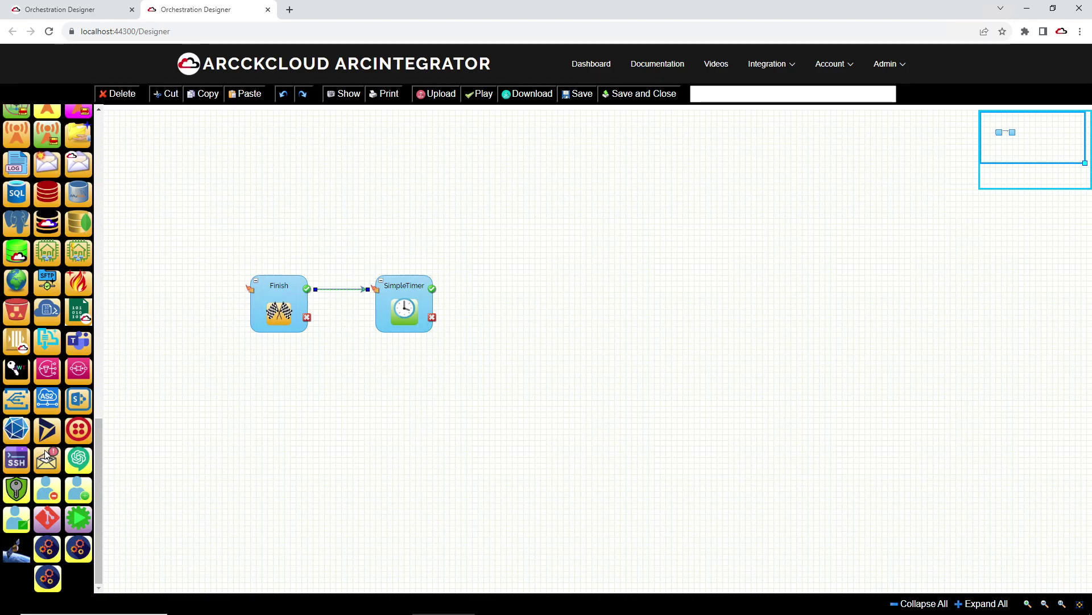
pyautogui.moveTo(47, 456); pyautogui.dragTo(503, 283)
pyautogui.moveTo(431, 288); pyautogui.dragTo(507, 289)
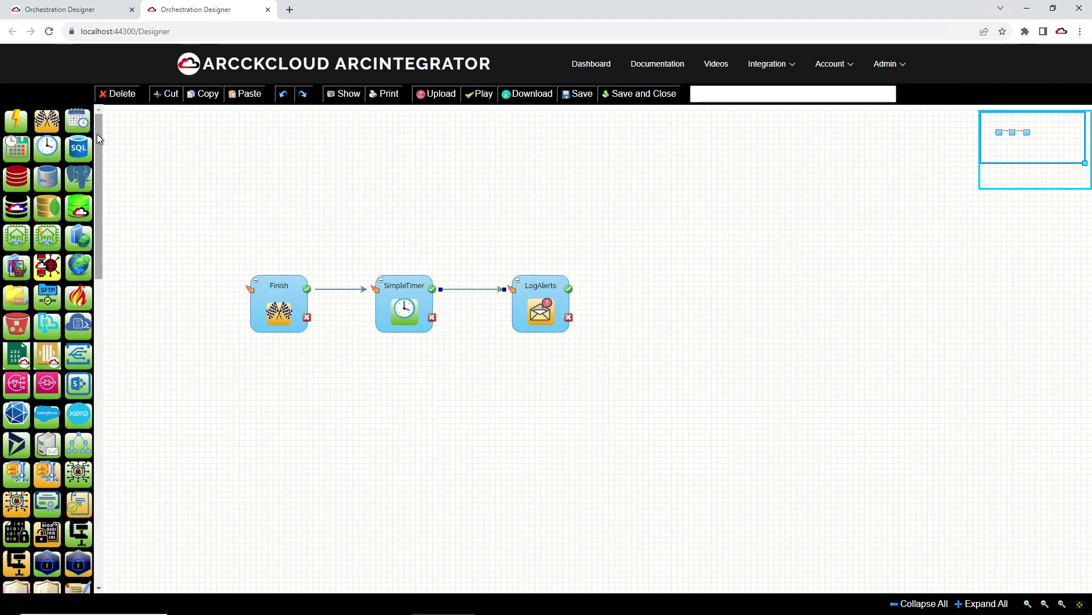
pyautogui.click(399, 299)
pyautogui.doubleClick(399, 300)
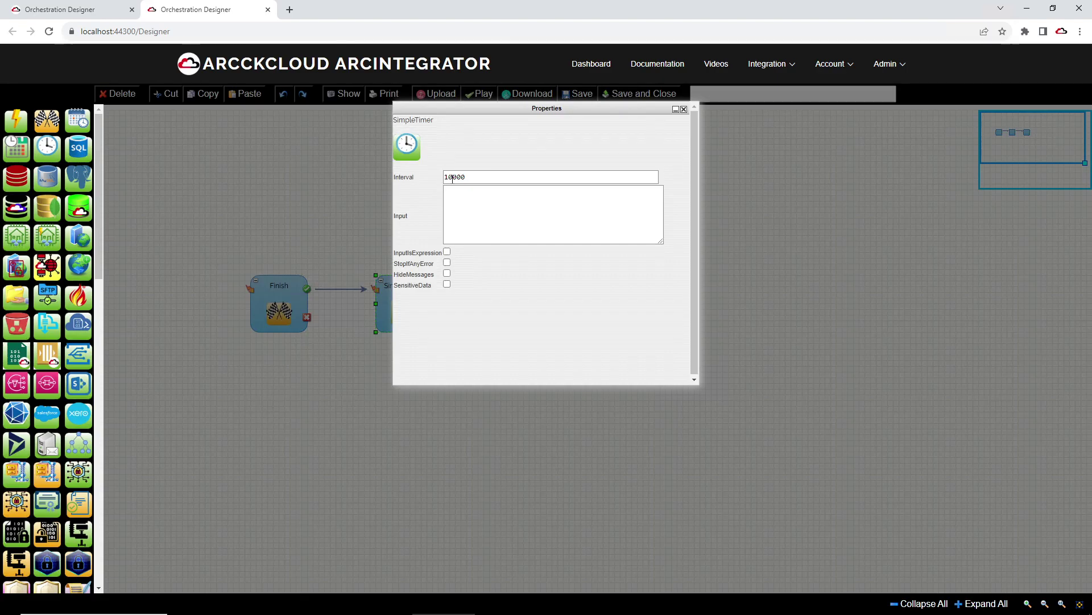
pyautogui.doubleClick(451, 176)
pyautogui.write('3000')
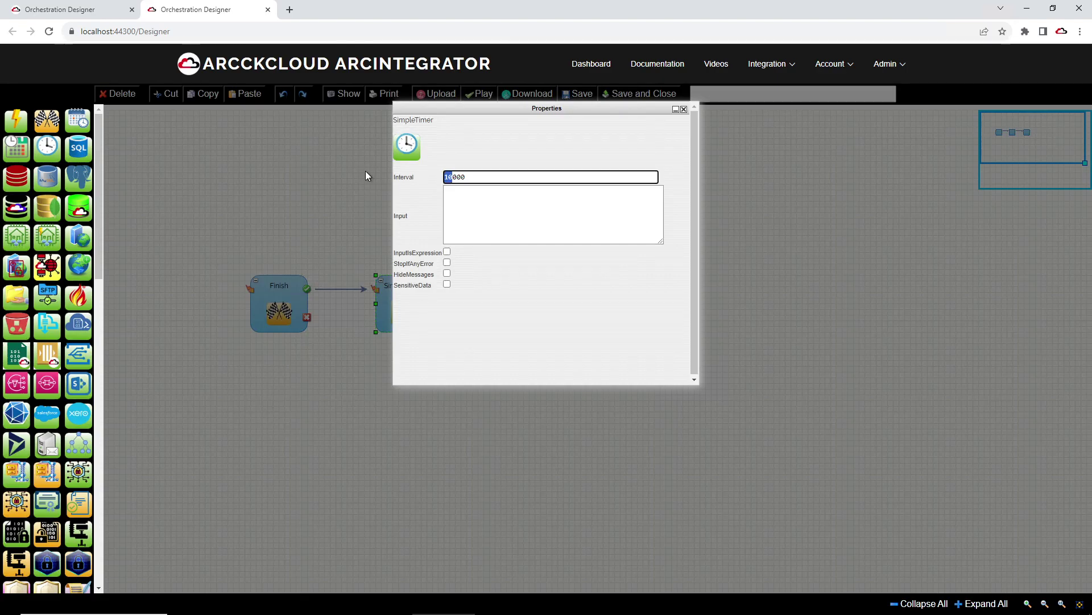
pyautogui.write('60')
pyautogui.write('0')
pyautogui.moveTo(475, 179); pyautogui.dragTo(413, 180)
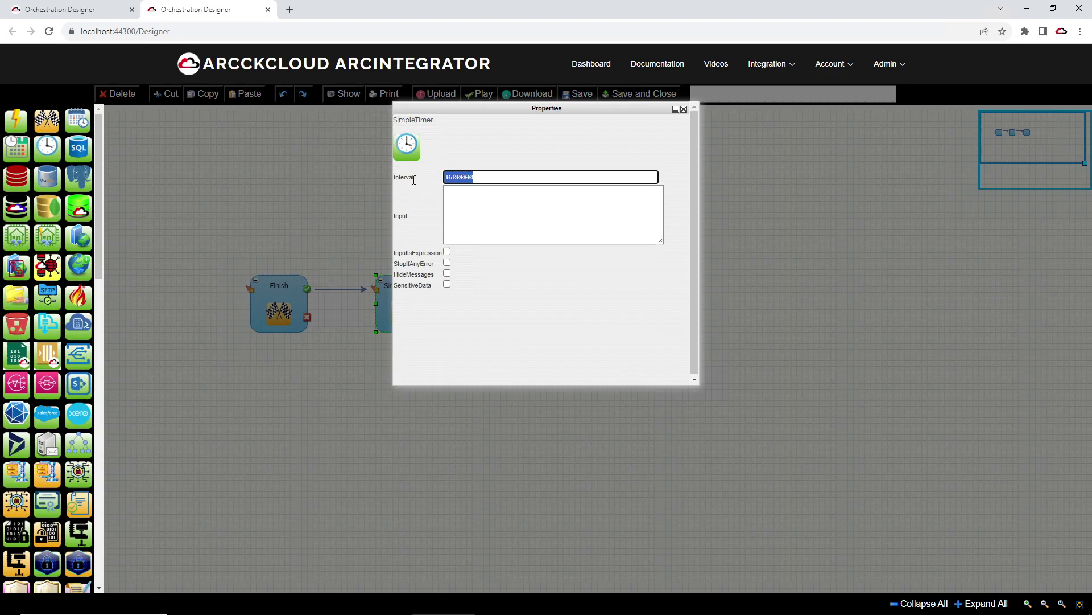
pyautogui.write('100')
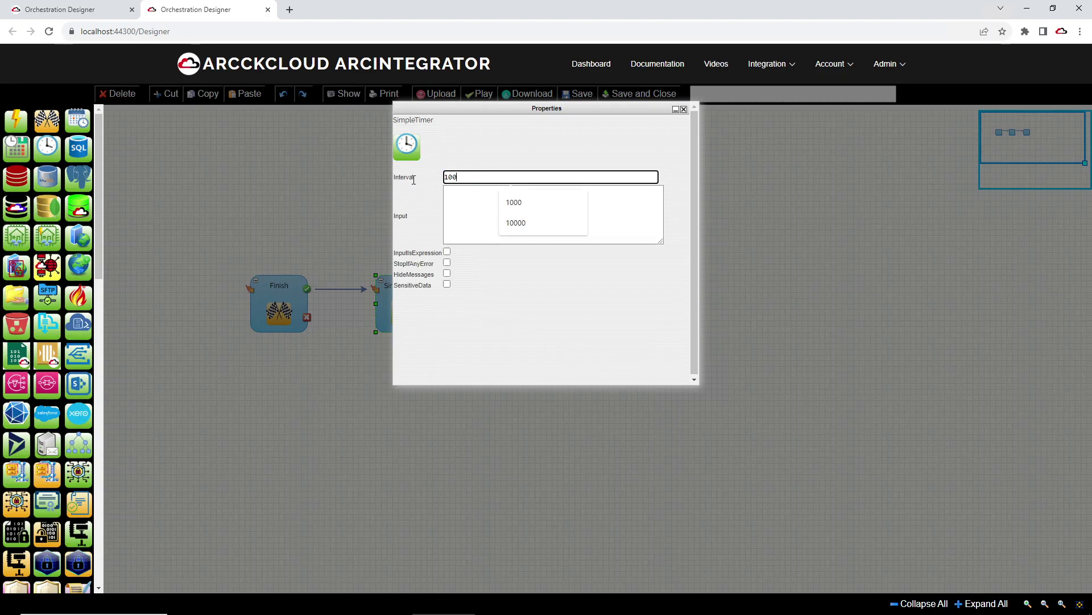
pyautogui.write('00')
pyautogui.moveTo(512, 112); pyautogui.dragTo(557, 234)
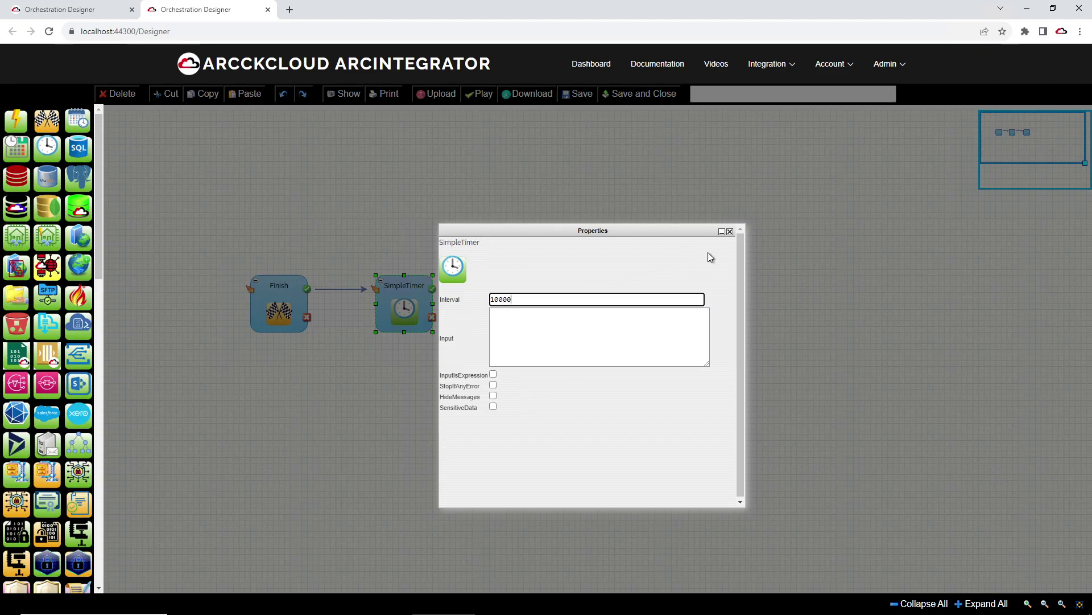
pyautogui.click(730, 232)
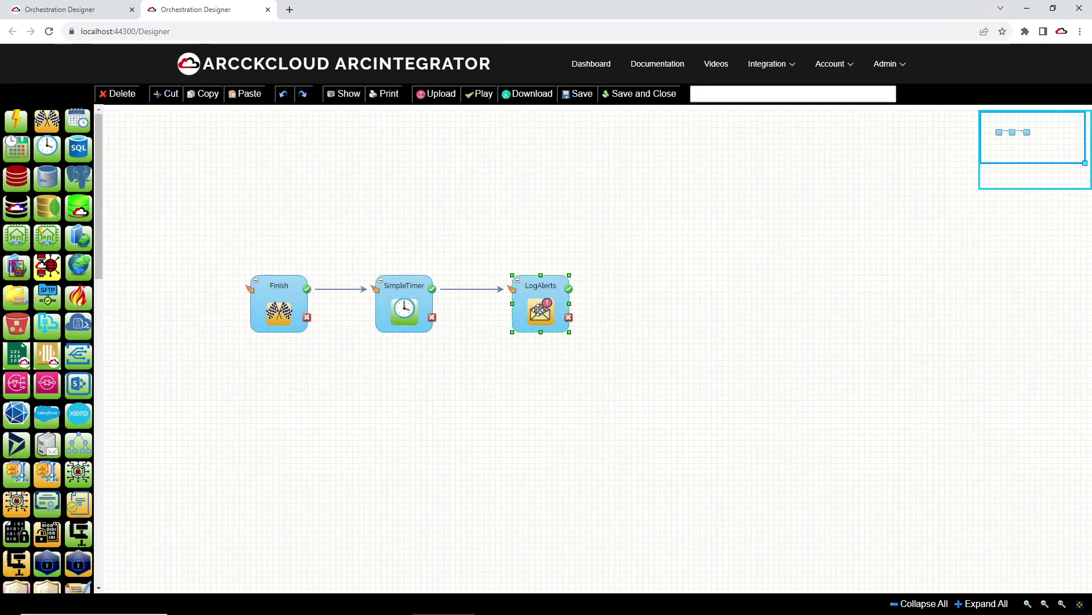
pyautogui.doubleClick(538, 309)
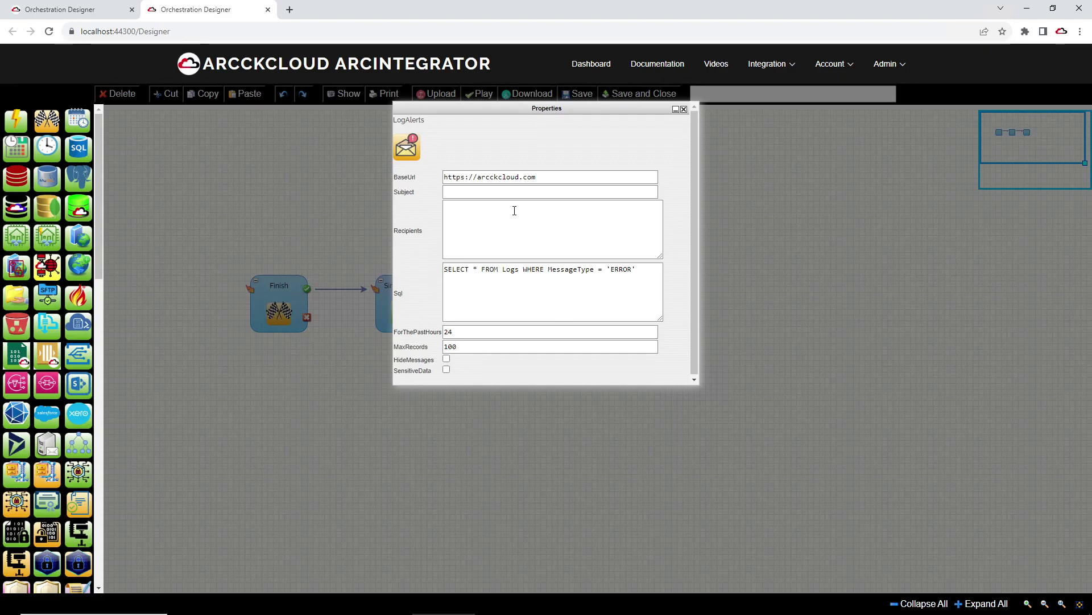
pyautogui.click(131, 33)
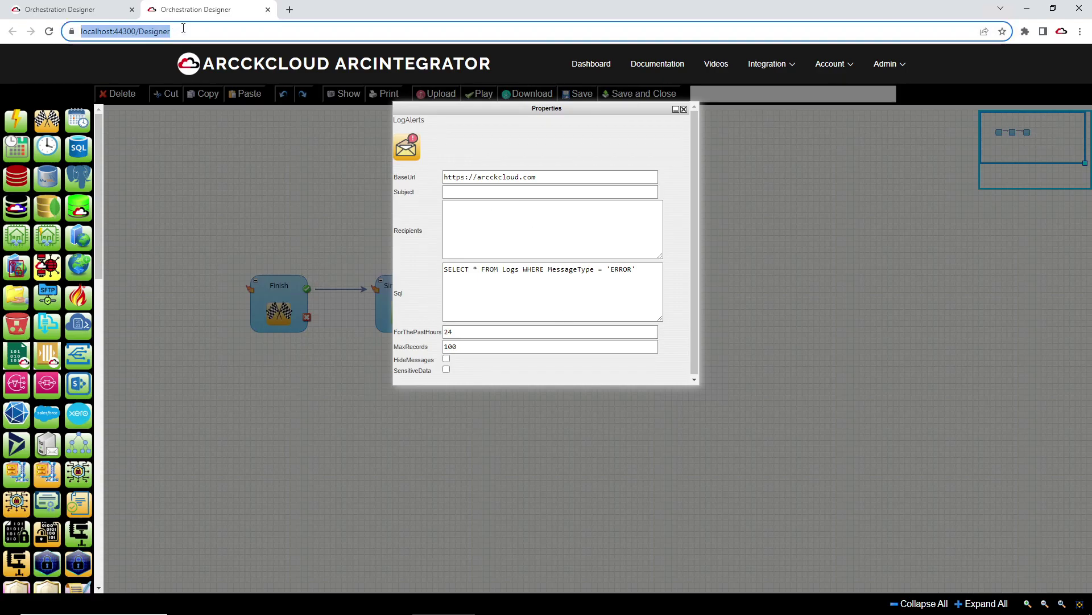
pyautogui.click(135, 31)
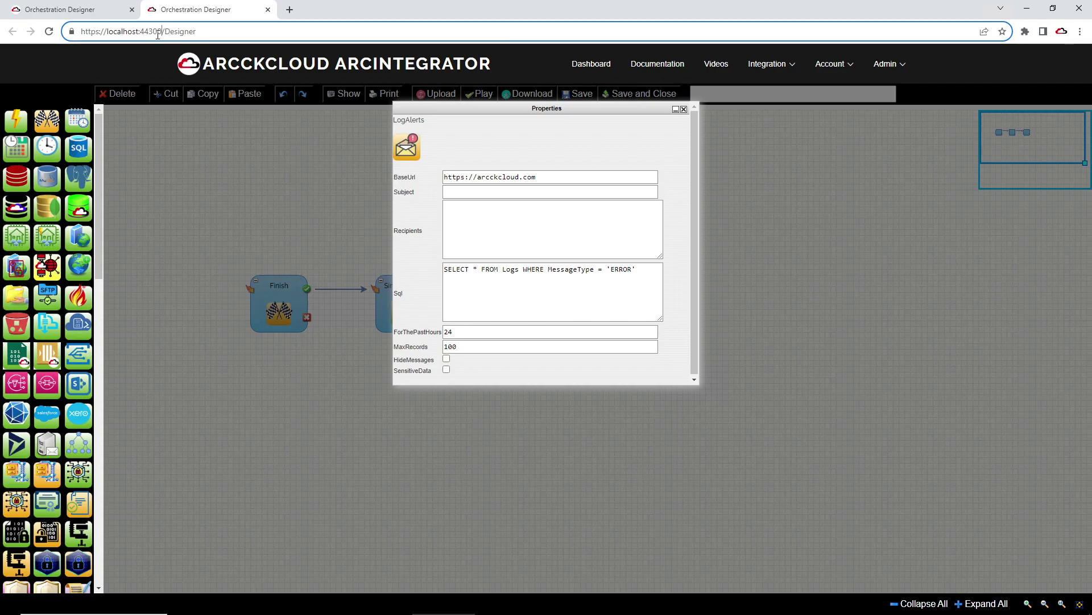
pyautogui.moveTo(161, 33); pyautogui.dragTo(74, 33)
pyautogui.hotkey('ctrl', 'c')
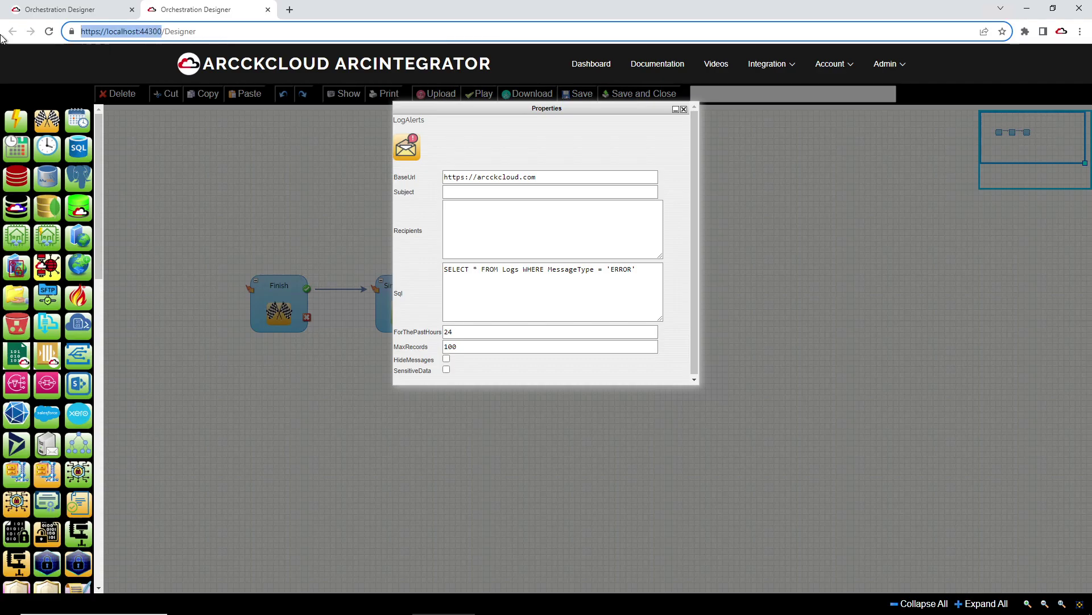
pyautogui.moveTo(546, 177); pyautogui.dragTo(261, 181)
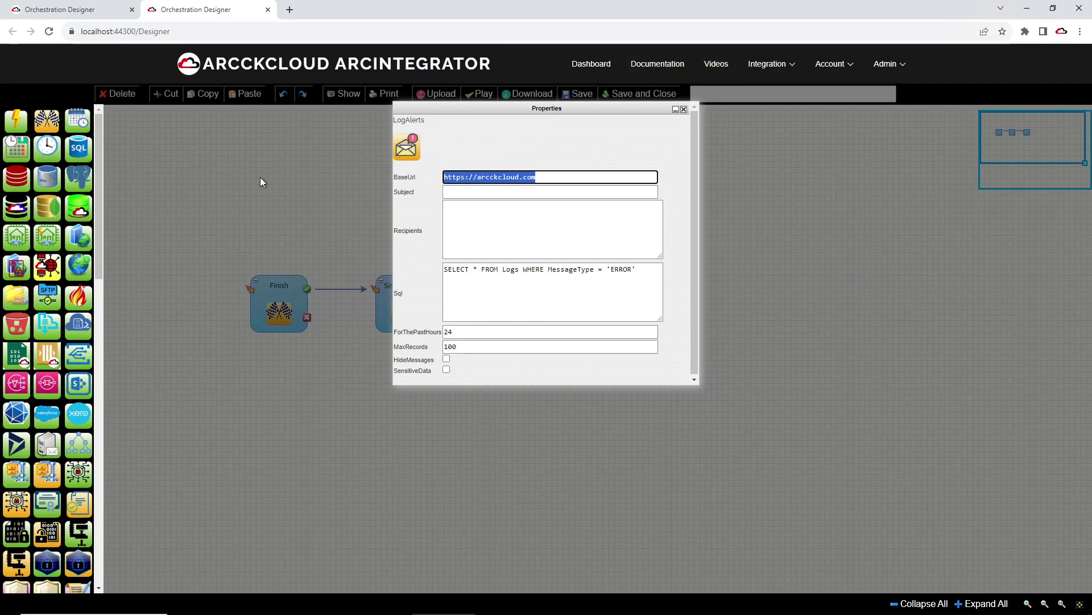
pyautogui.hotkey('ctrl', 'v')
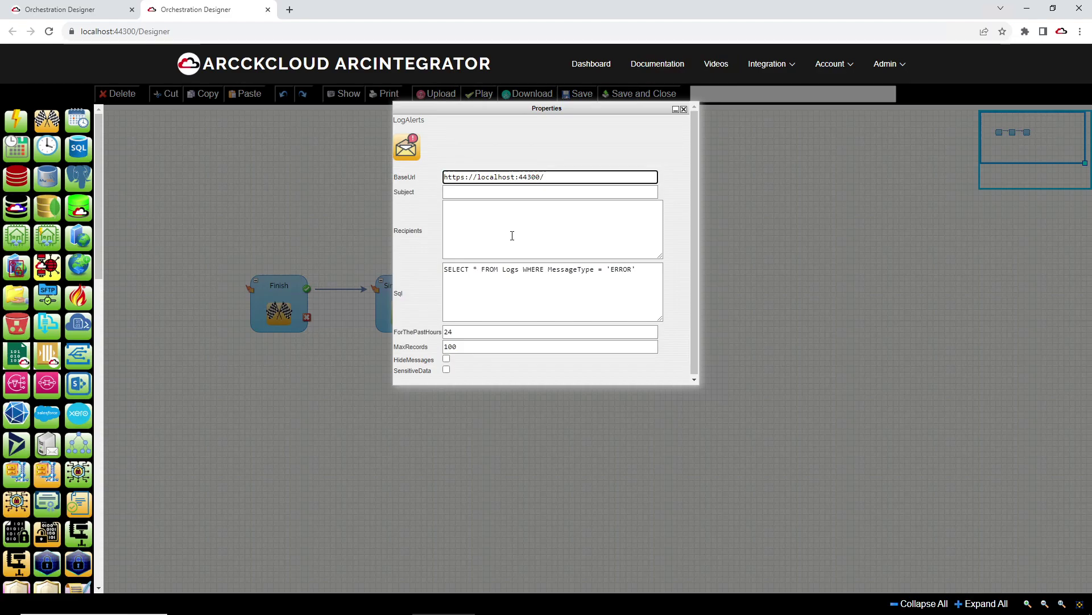
pyautogui.hotkey('ctrl', 'z')
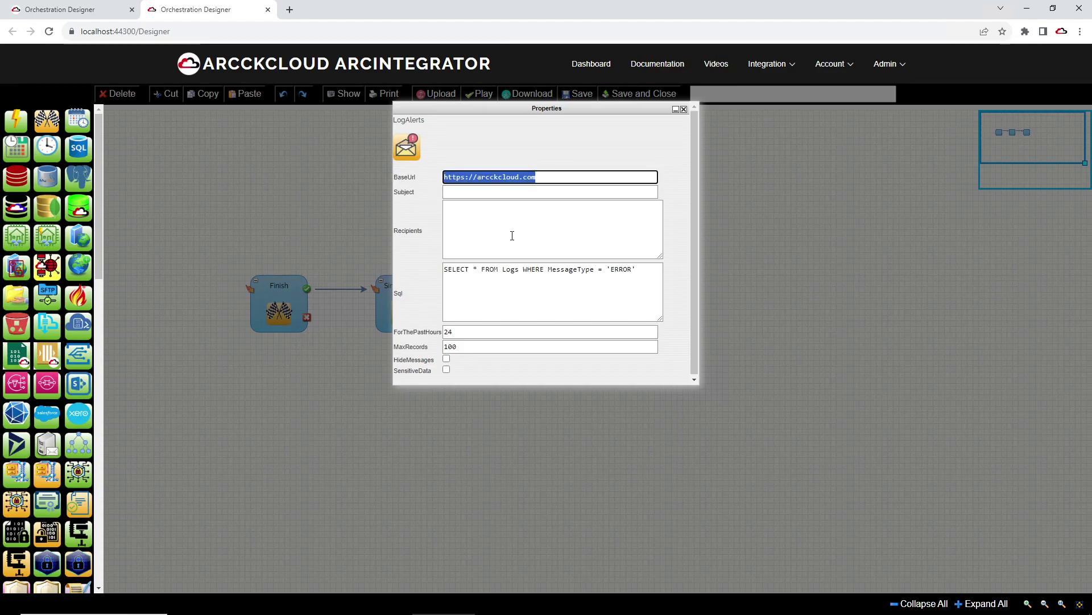
pyautogui.hotkey('ctrl', 'v')
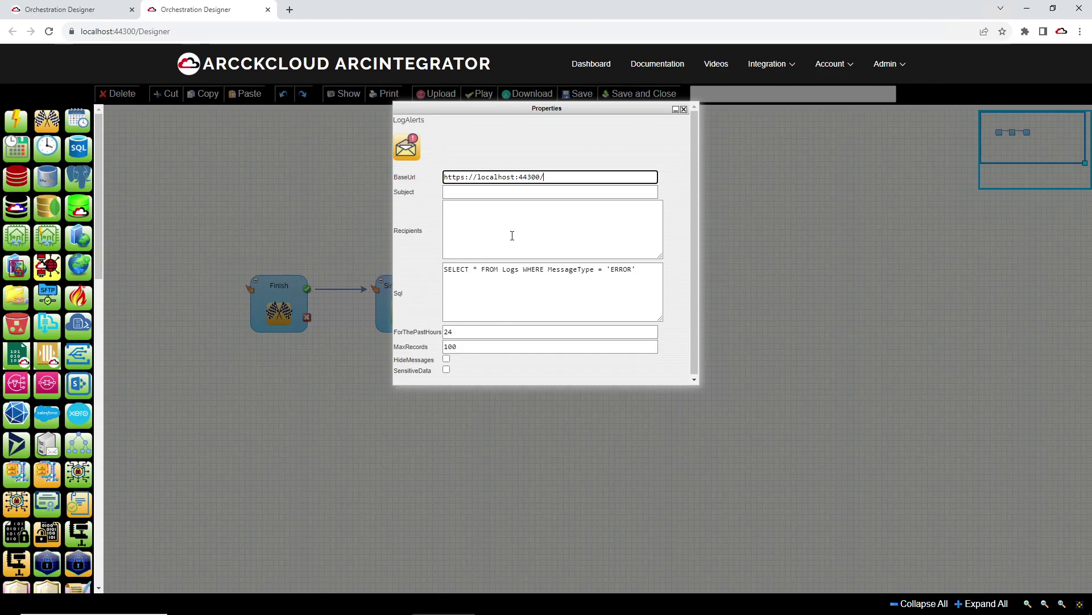
pyautogui.press('BackSpace')
# Step: Set the subject to 'Errors for the past hour' and ForThePastHours to 1
pyautogui.moveTo(636, 270); pyautogui.dragTo(404, 259)
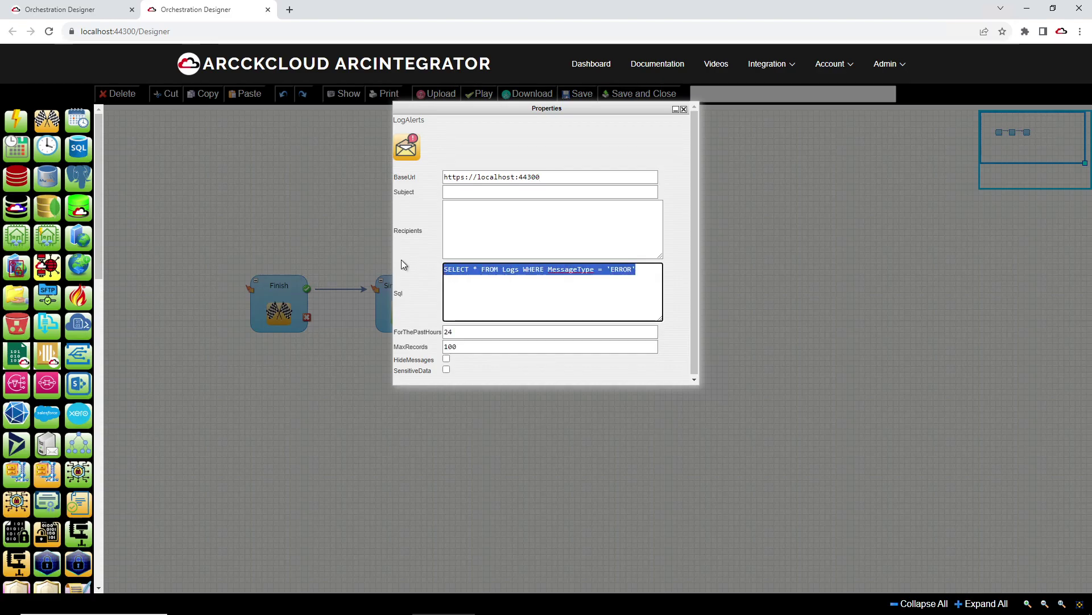
pyautogui.click(476, 192)
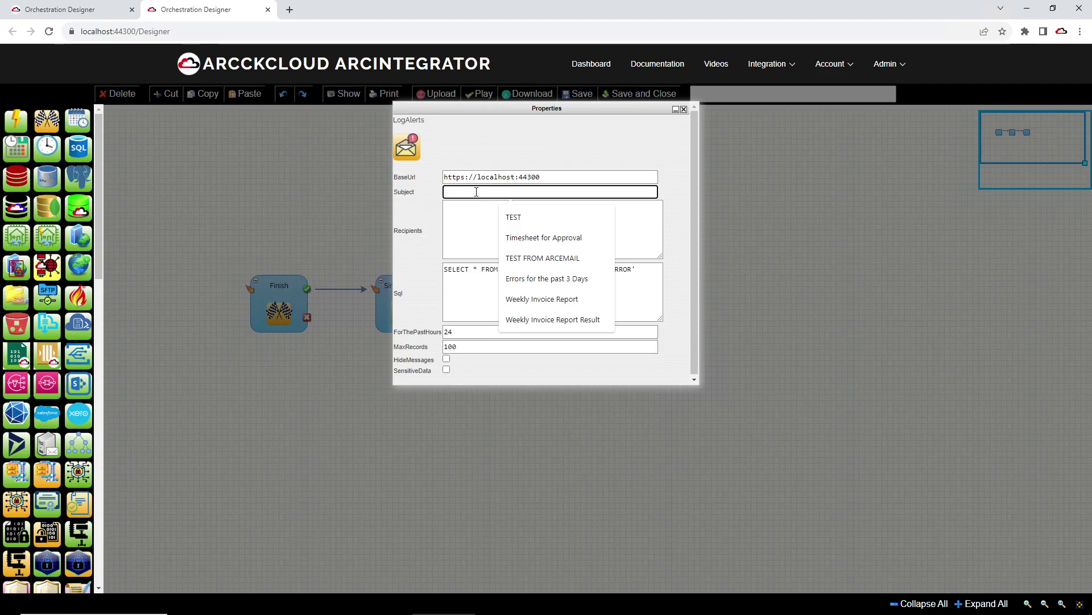
pyautogui.write('Error')
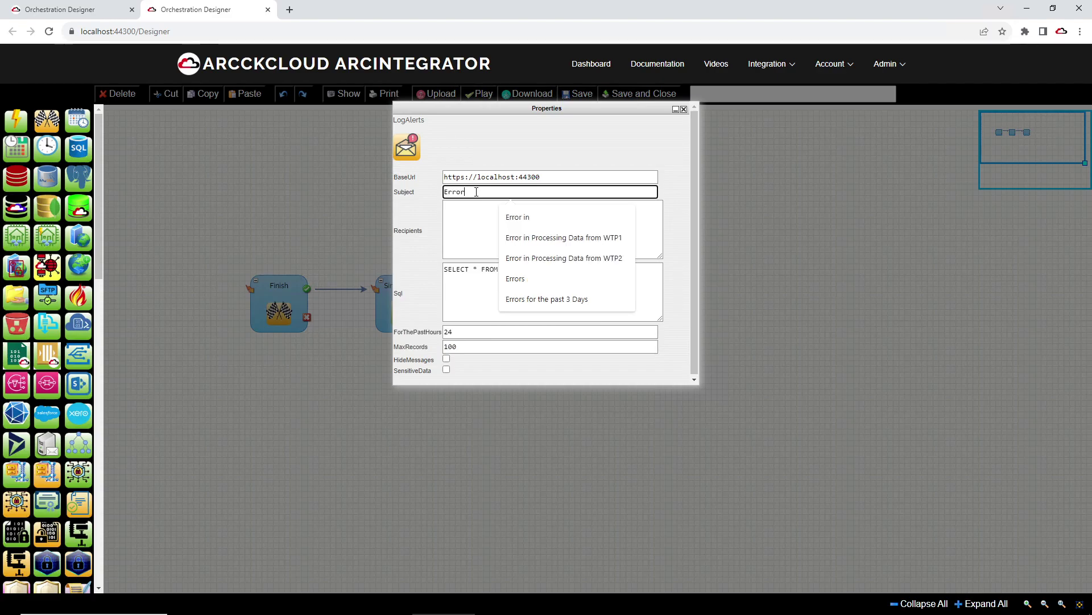
pyautogui.write('s for the pa')
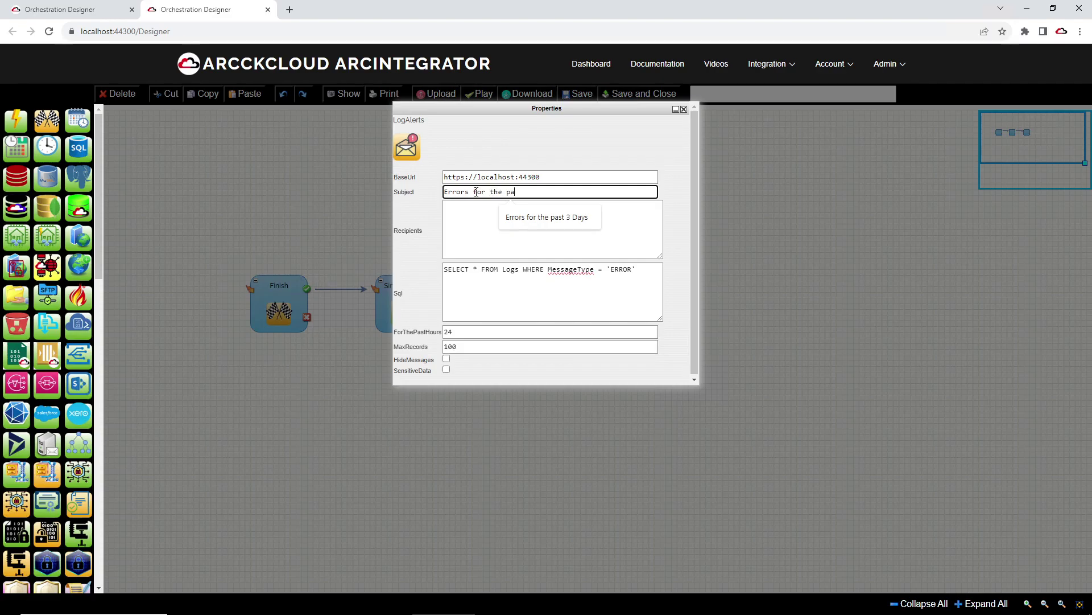
pyautogui.write('st 10 se')
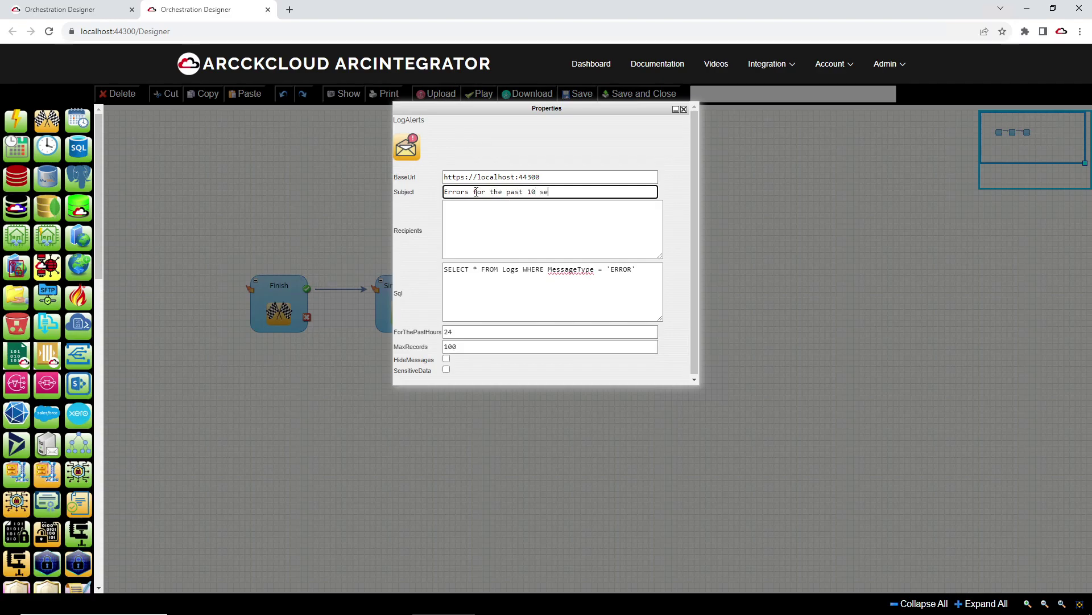
pyautogui.write('conds')
pyautogui.doubleClick(466, 332)
pyautogui.write('1')
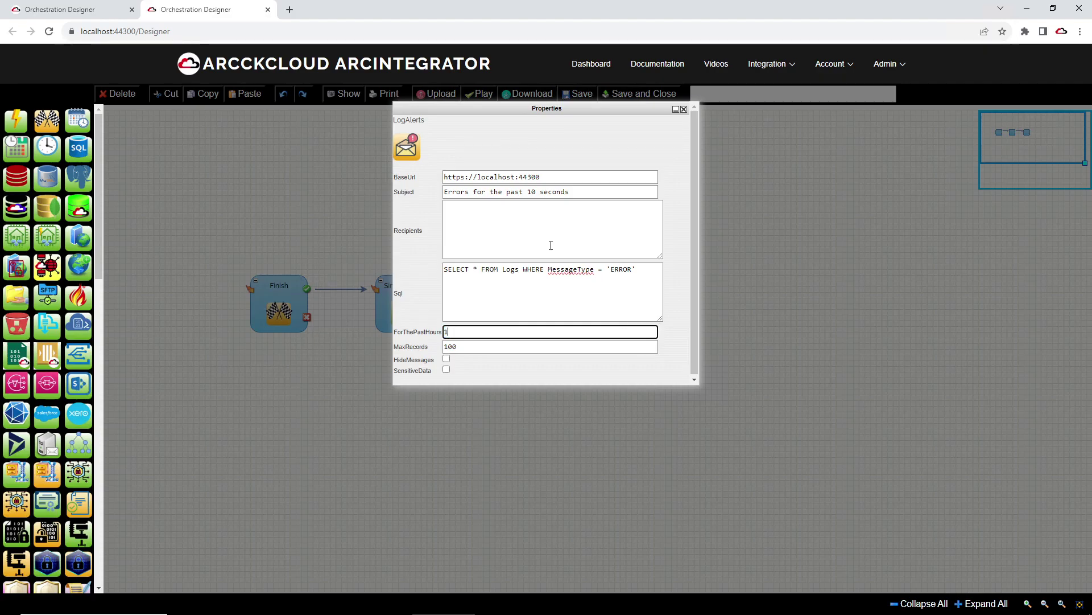
pyautogui.click(543, 193)
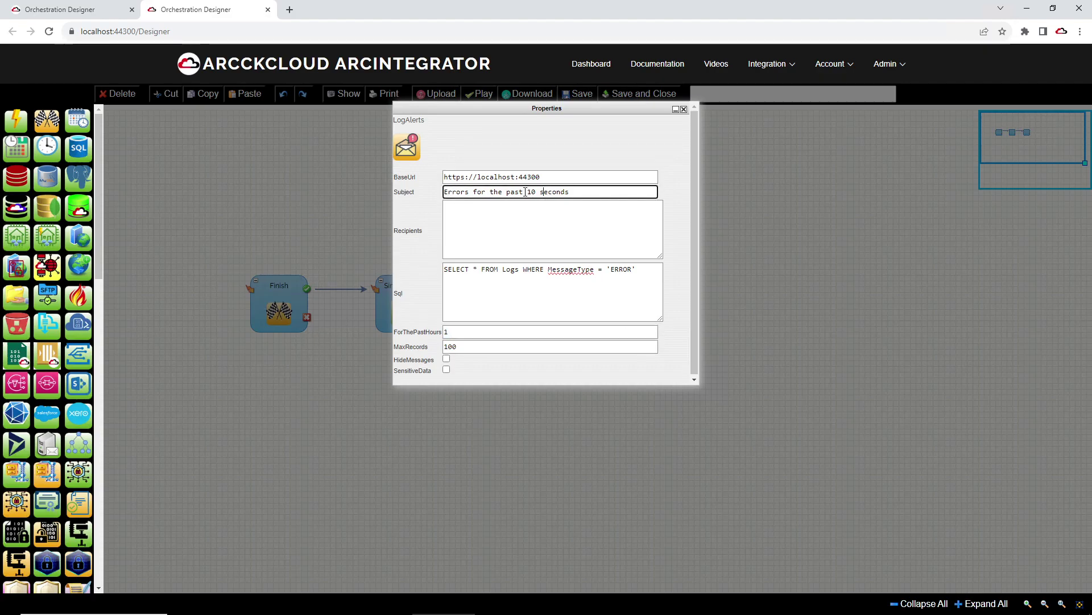
pyautogui.moveTo(529, 193); pyautogui.dragTo(659, 205)
pyautogui.write('hour')
# Step: Add a Finish step and link LogAlerts to it
pyautogui.click(684, 109)
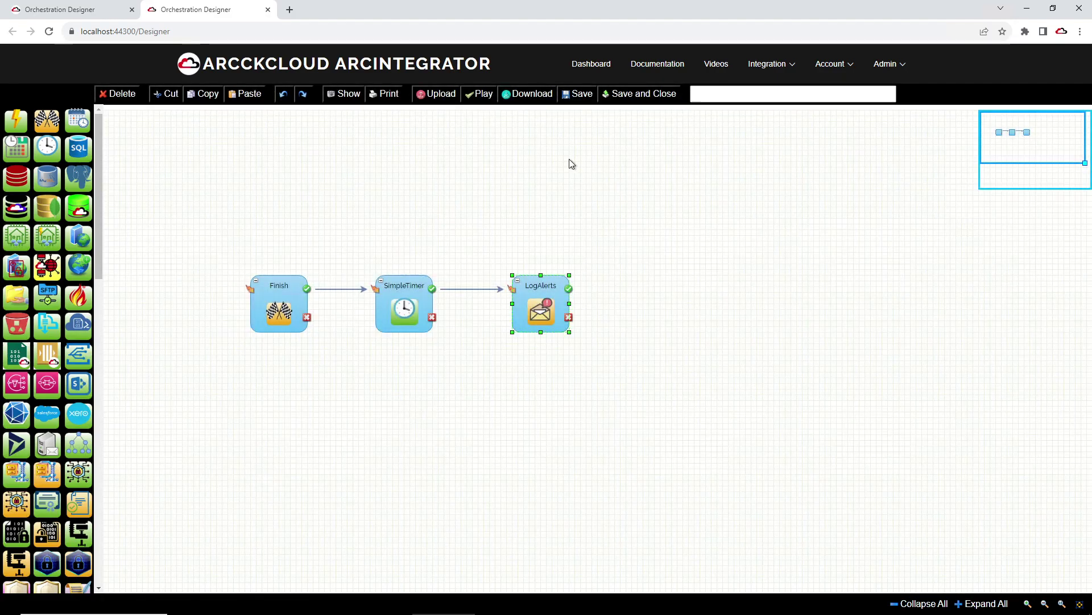
pyautogui.moveTo(53, 120); pyautogui.dragTo(648, 280)
pyautogui.moveTo(569, 289); pyautogui.dragTo(648, 290)
# Step: Name the orchestration '_DEMO: LOG ALERTS' and save it
pyautogui.click(720, 94)
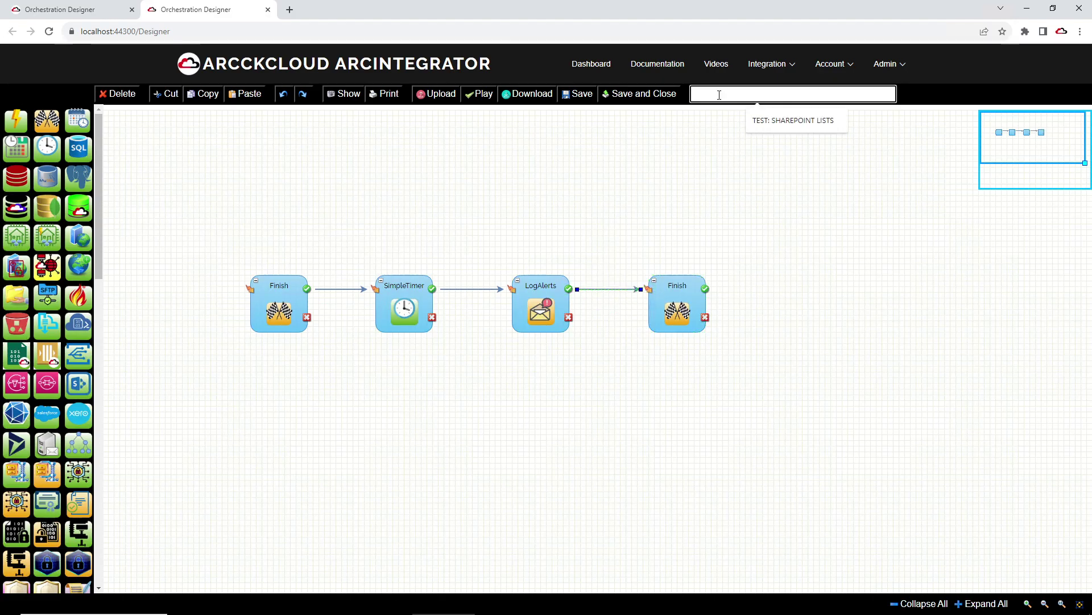
pyautogui.write('_DEMO: LOG ALERTS')
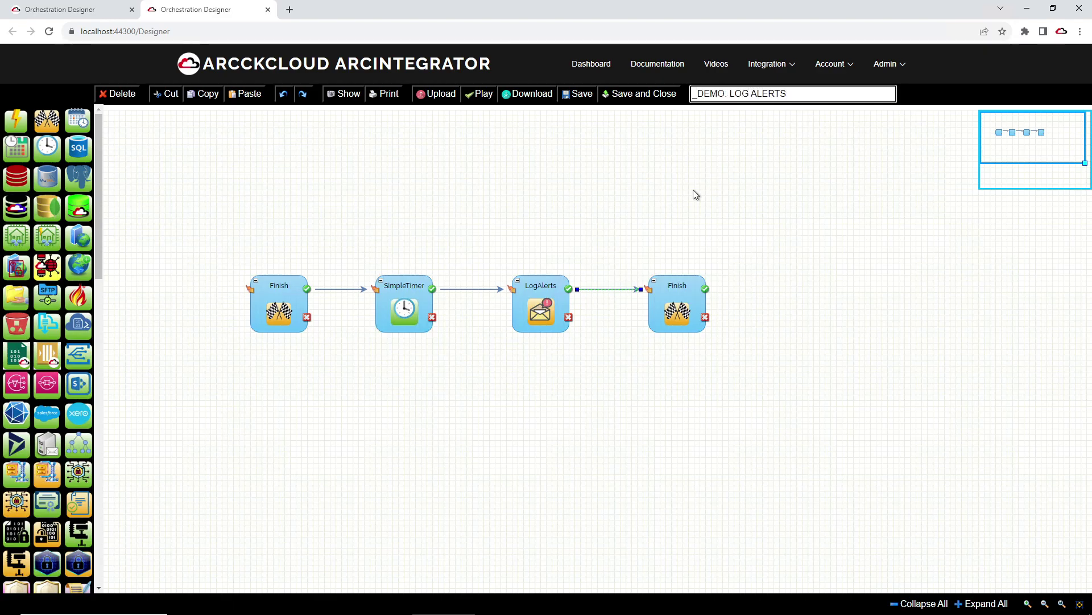
pyautogui.click(578, 95)
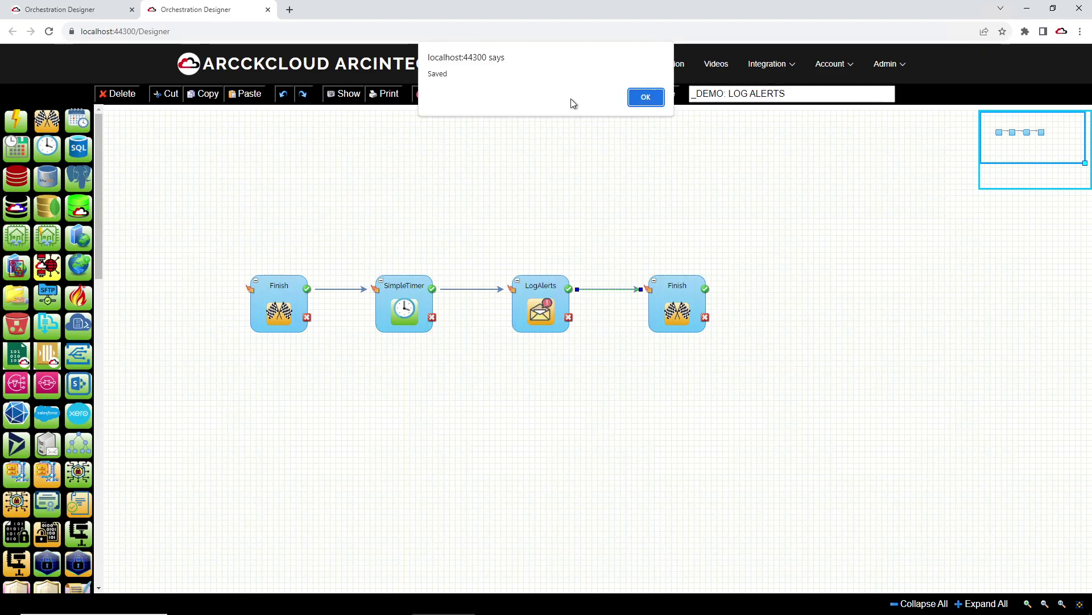
pyautogui.click(646, 97)
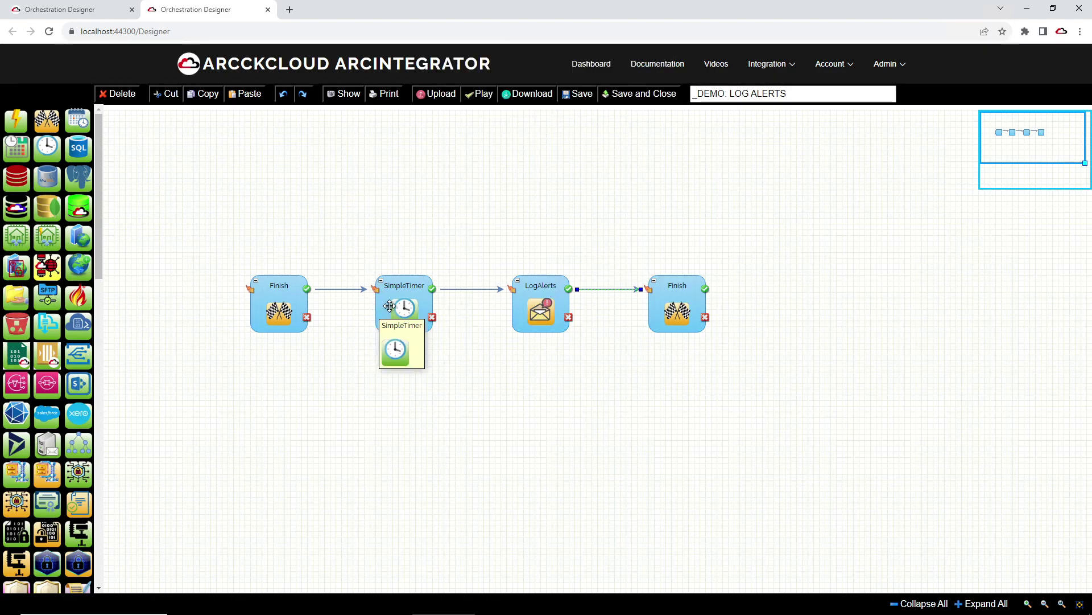
# Step: Open the LogAlerts step's properties and review its Sql query and ForThePastHours value
pyautogui.click(536, 297)
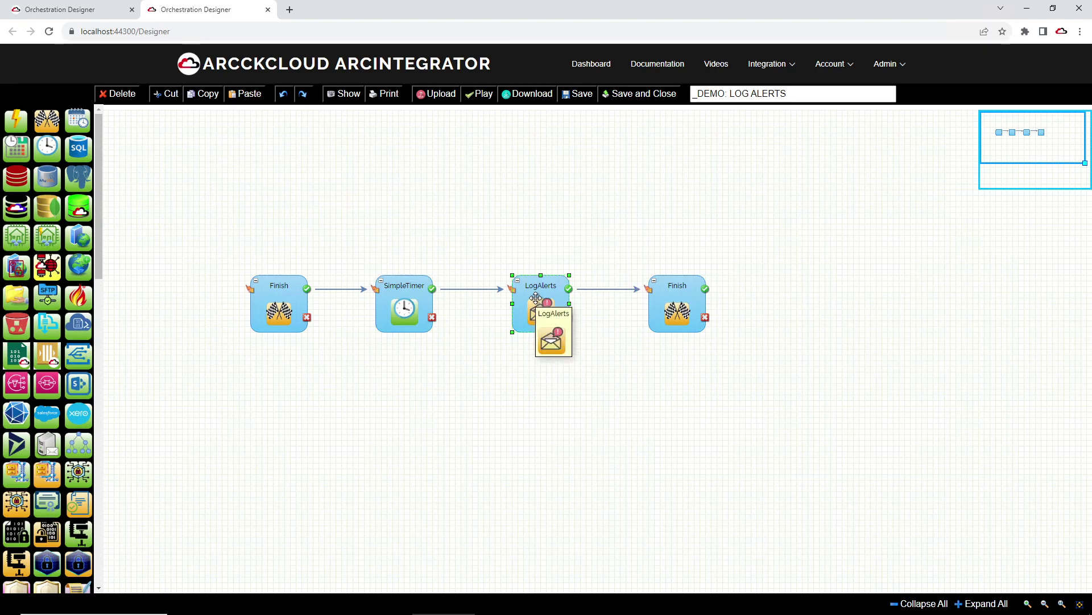
pyautogui.doubleClick(535, 296)
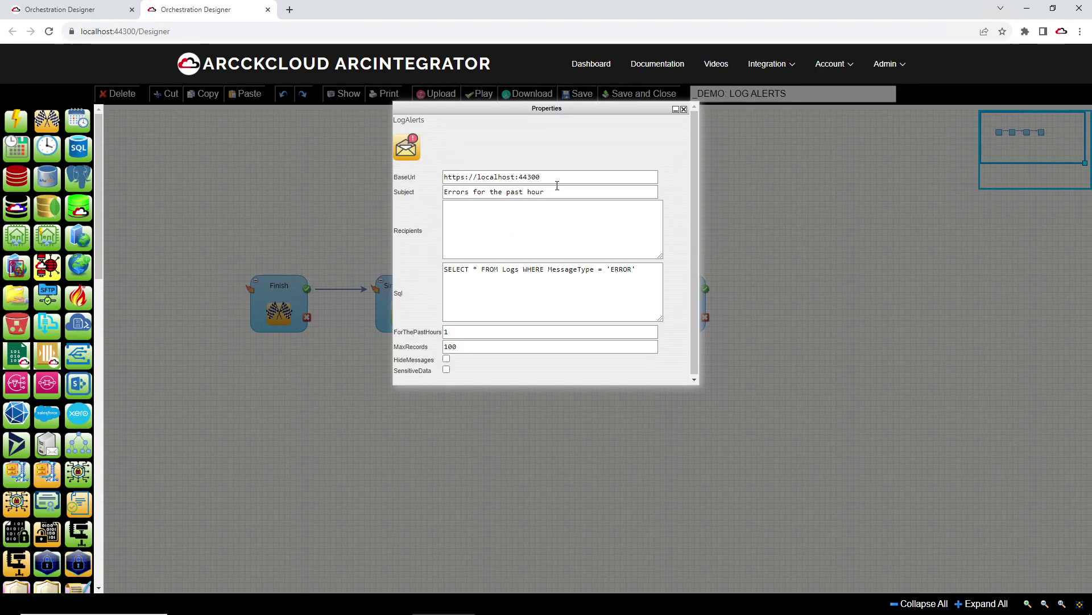
pyautogui.moveTo(648, 272); pyautogui.dragTo(414, 274)
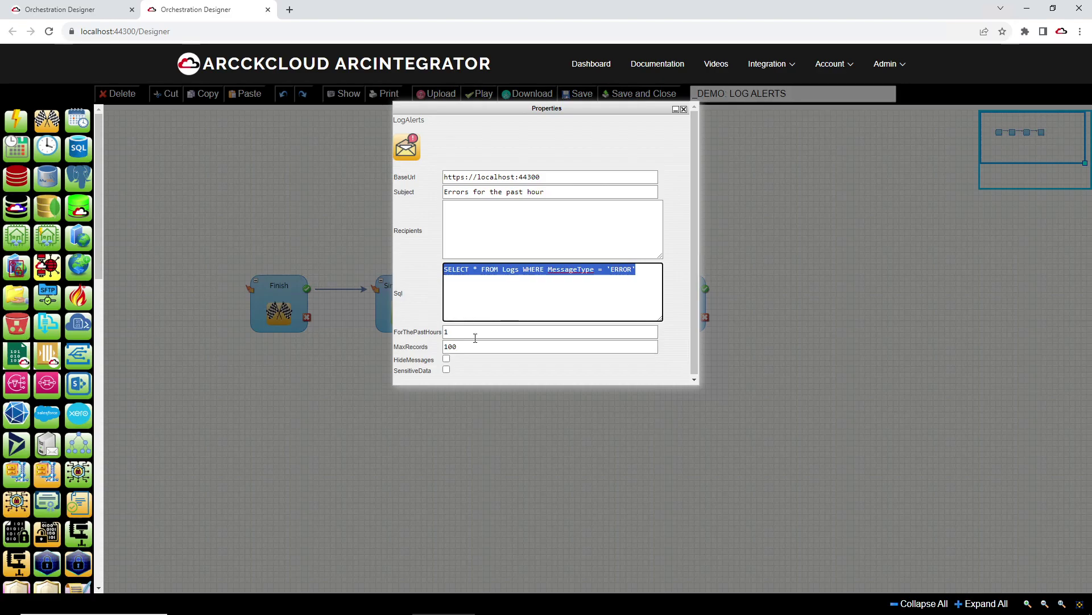
pyautogui.moveTo(473, 333); pyautogui.dragTo(417, 325)
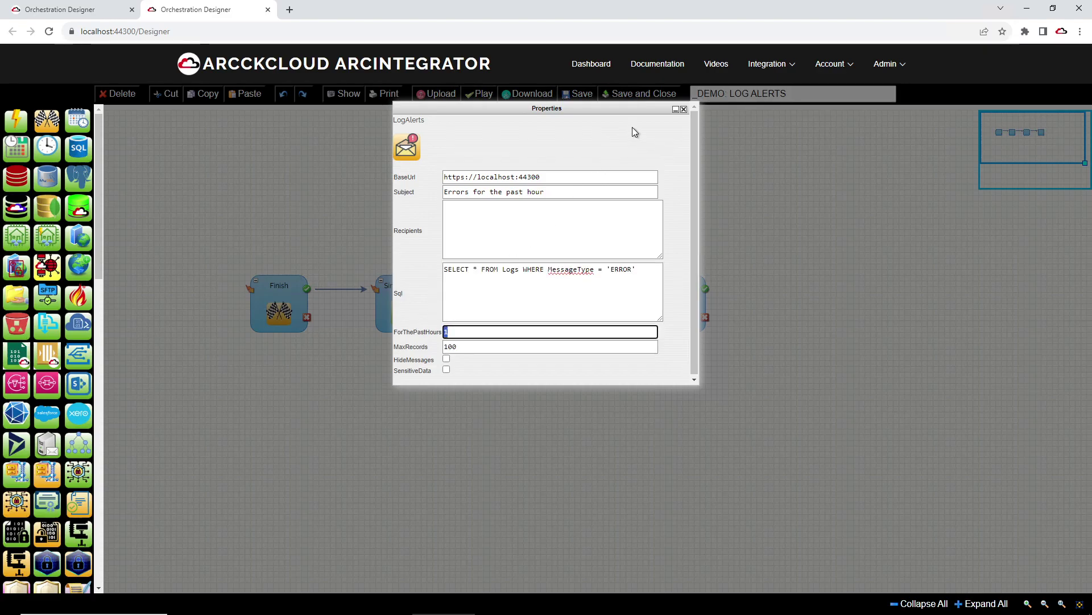
pyautogui.click(684, 109)
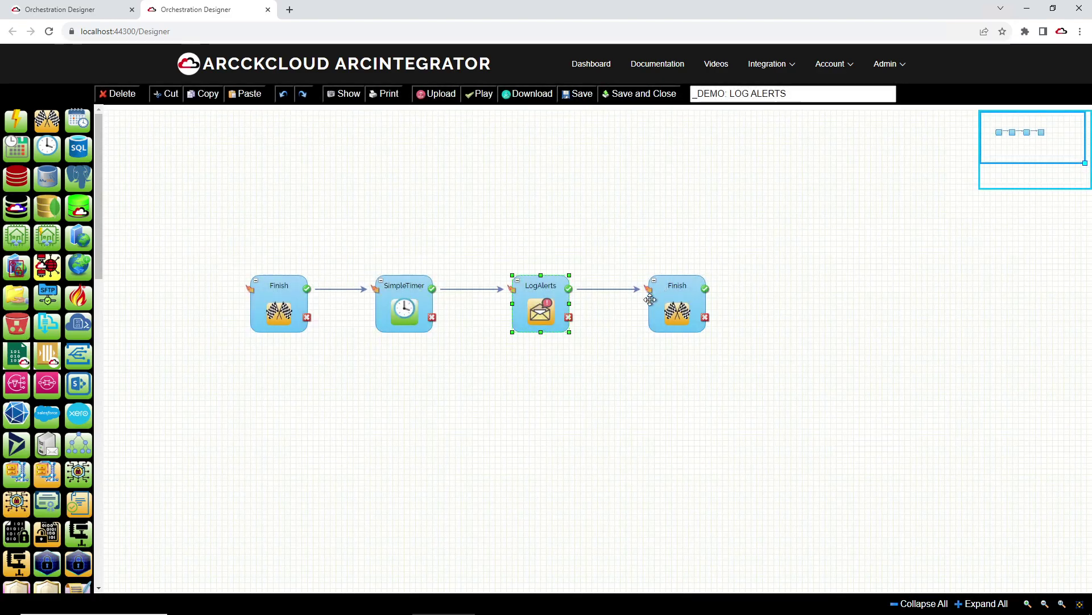
# Step: Reopen LogAlerts properties and enter the recipient's e-mail address in Recipients
pyautogui.doubleClick(552, 311)
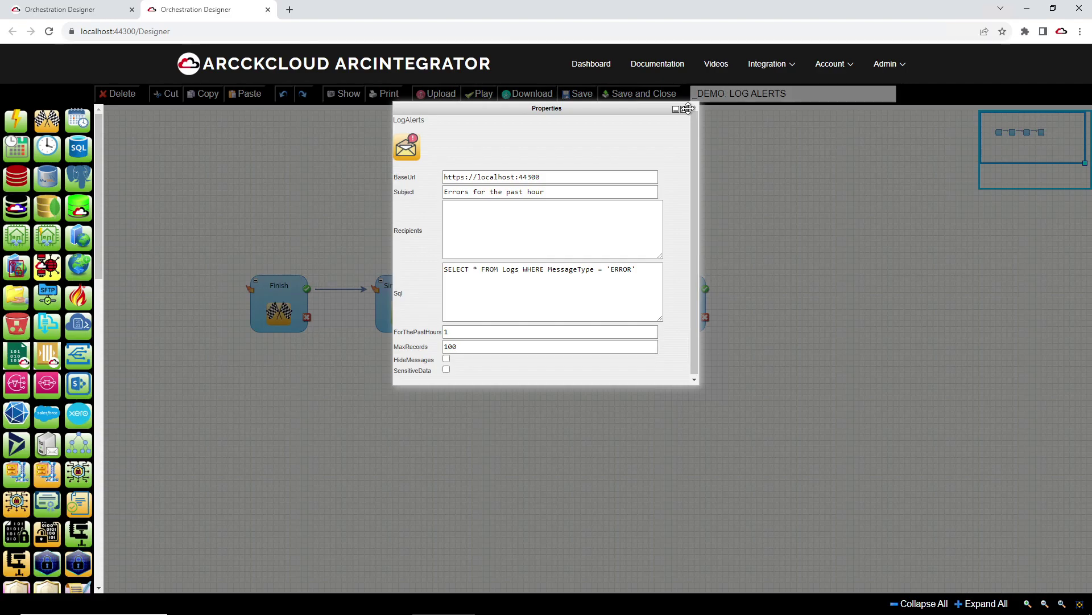
pyautogui.click(513, 225)
pyautogui.moveTo(547, 108); pyautogui.dragTo(554, 147)
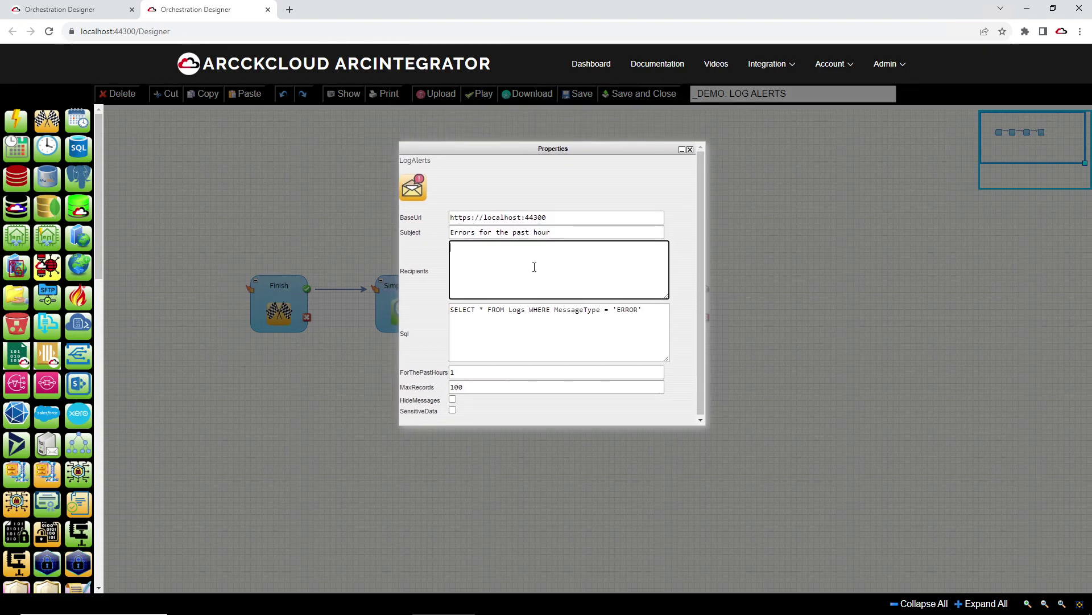
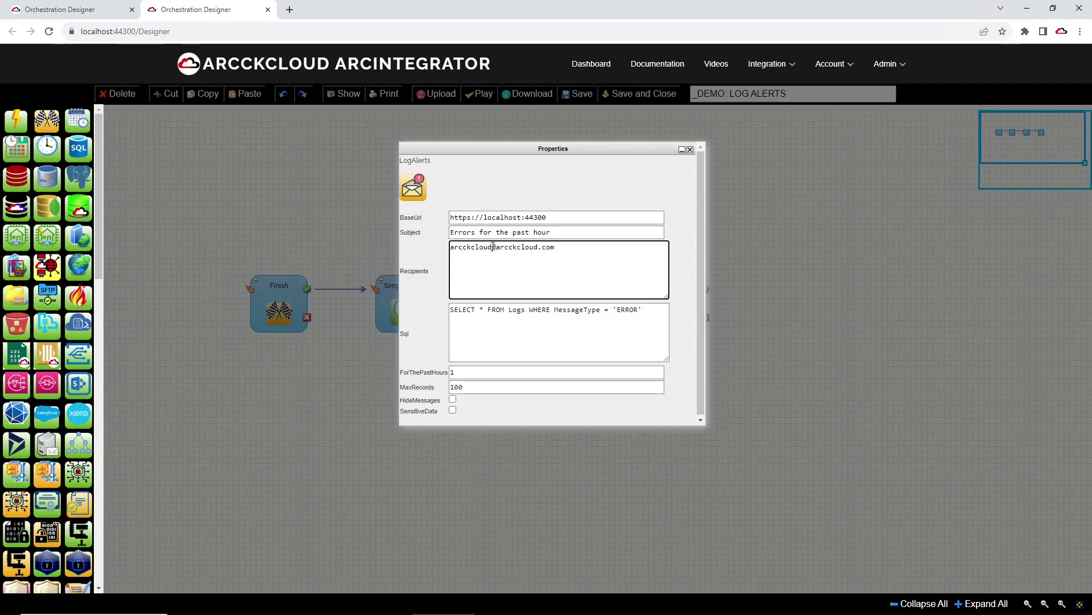
pyautogui.moveTo(494, 248); pyautogui.dragTo(390, 253)
pyautogui.moveTo(555, 248); pyautogui.dragTo(456, 244)
# Step: Confirm the recipient address, close Properties, and reopen LogAlerts to check it was kept
pyautogui.click(596, 248)
pyautogui.click(691, 150)
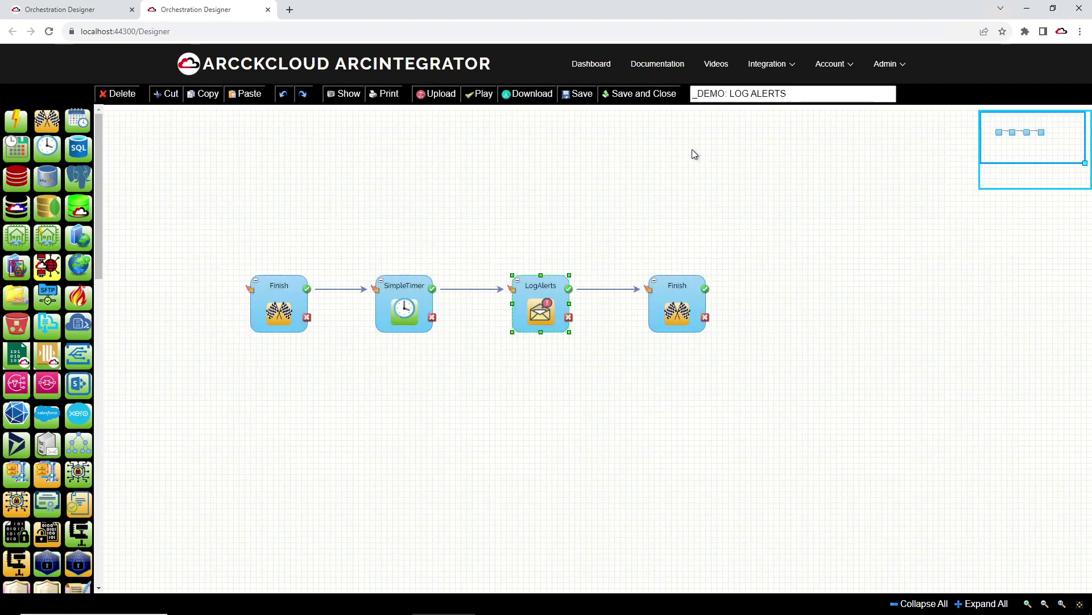
pyautogui.doubleClick(551, 294)
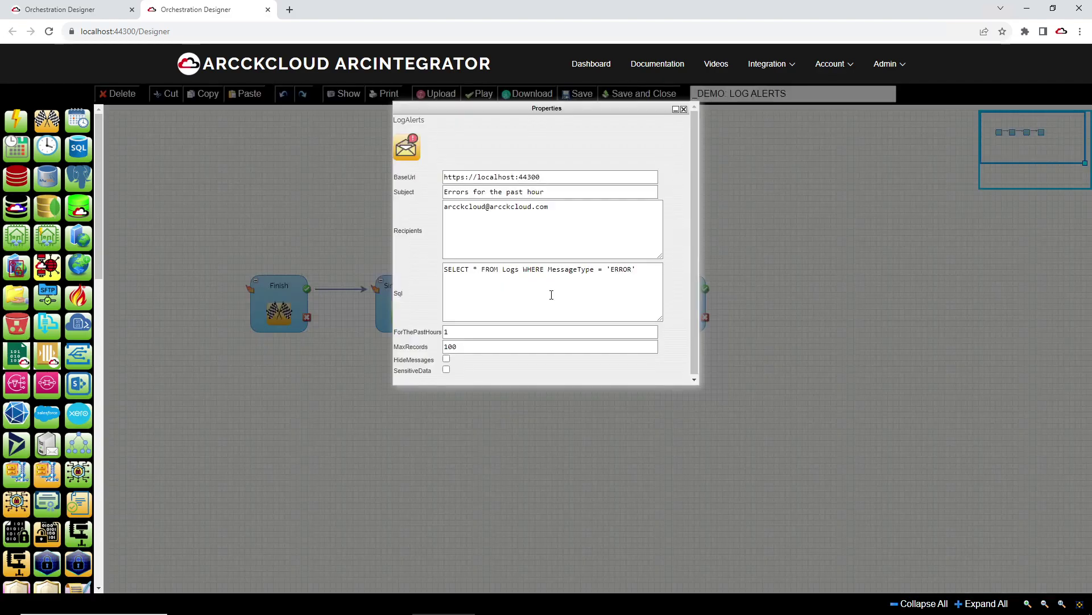
# Step: Change LogAlerts' ForThePastHours value to 120
pyautogui.click(464, 332)
pyautogui.write('2')
pyautogui.hotkey('ctrl', 'a')
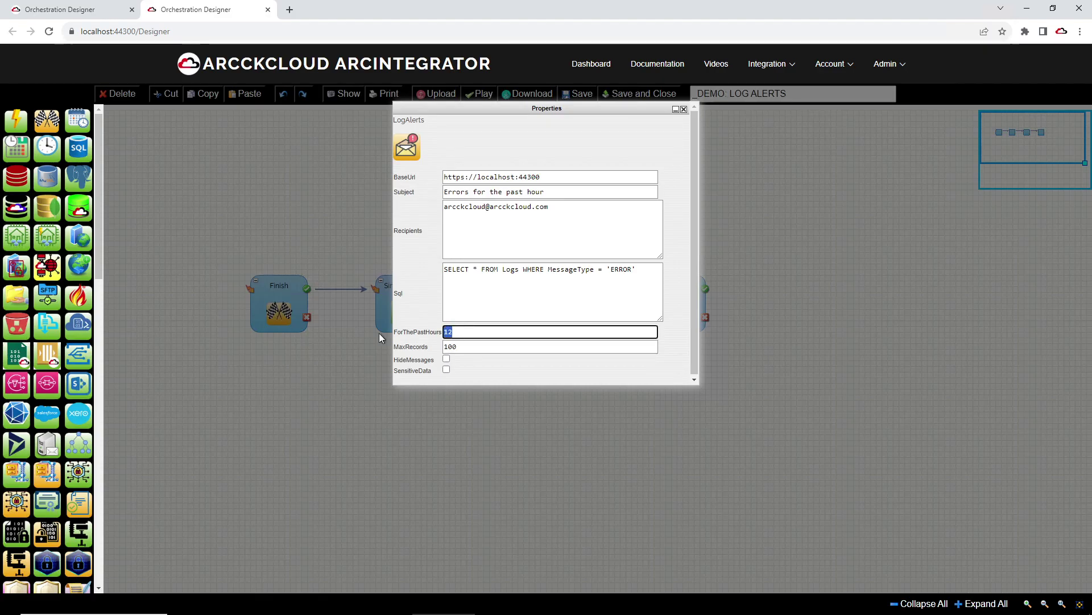
pyautogui.press('Right')
pyautogui.write('0')
pyautogui.moveTo(466, 333); pyautogui.dragTo(354, 337)
# Step: Reset ForThePastHours to 1 and open Integration > Orchestration Logs > All Logs in a new tab
pyautogui.write('1')
pyautogui.moveTo(757, 77)
pyautogui.moveTo(808, 194)
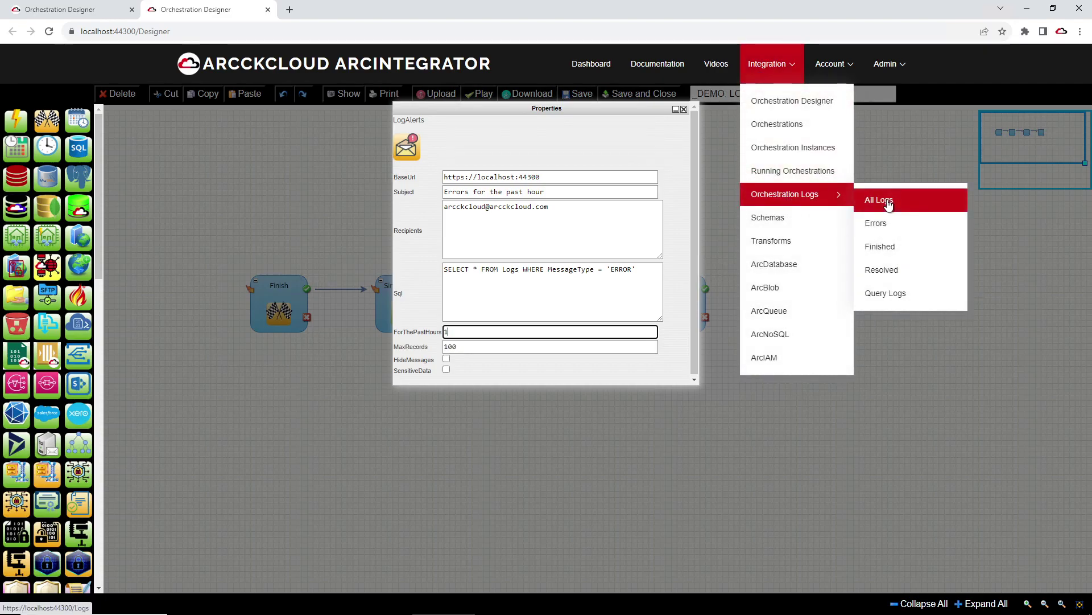
pyautogui.rightClick(888, 203)
pyautogui.click(914, 211)
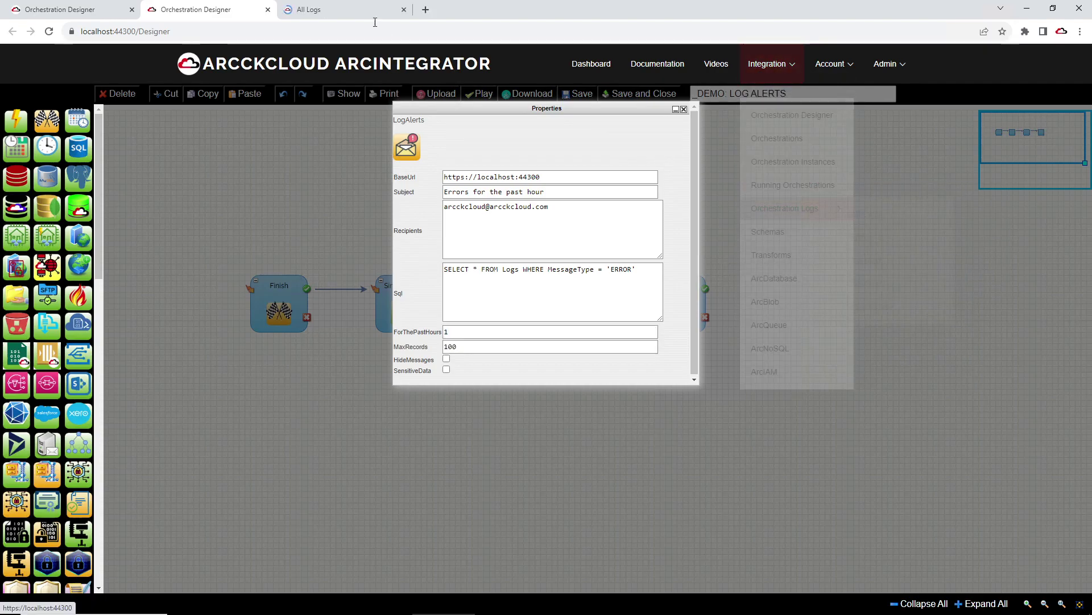
# Step: Browse the All Logs table, then return to the Designer and select ForThePastHours to replace it with 2000
pyautogui.click(353, 10)
pyautogui.scroll(-5, 523, 272)
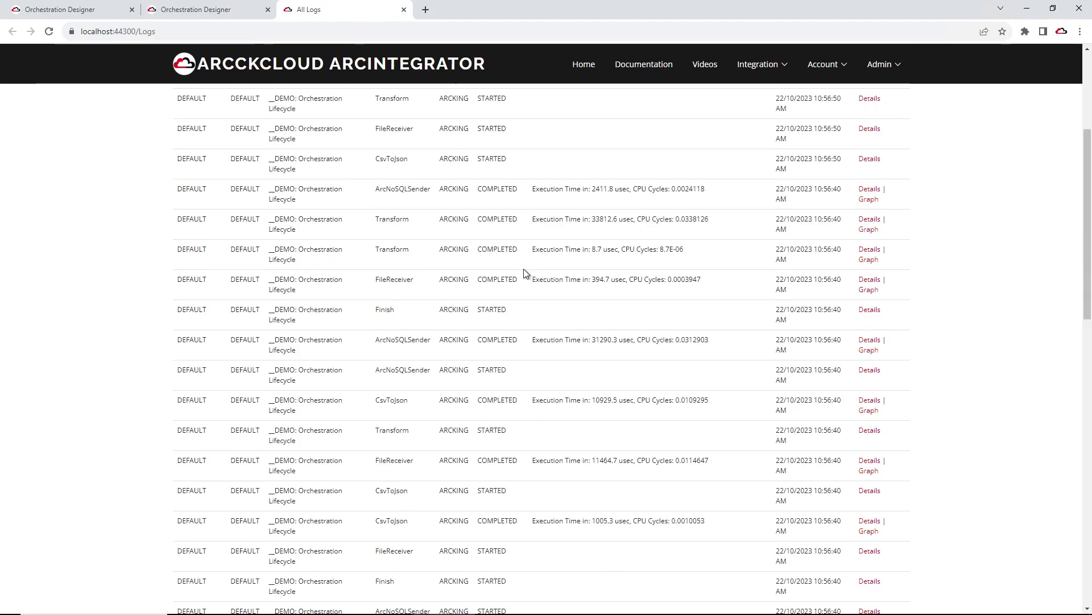
pyautogui.scroll(-10, 524, 273)
pyautogui.scroll(4, 525, 273)
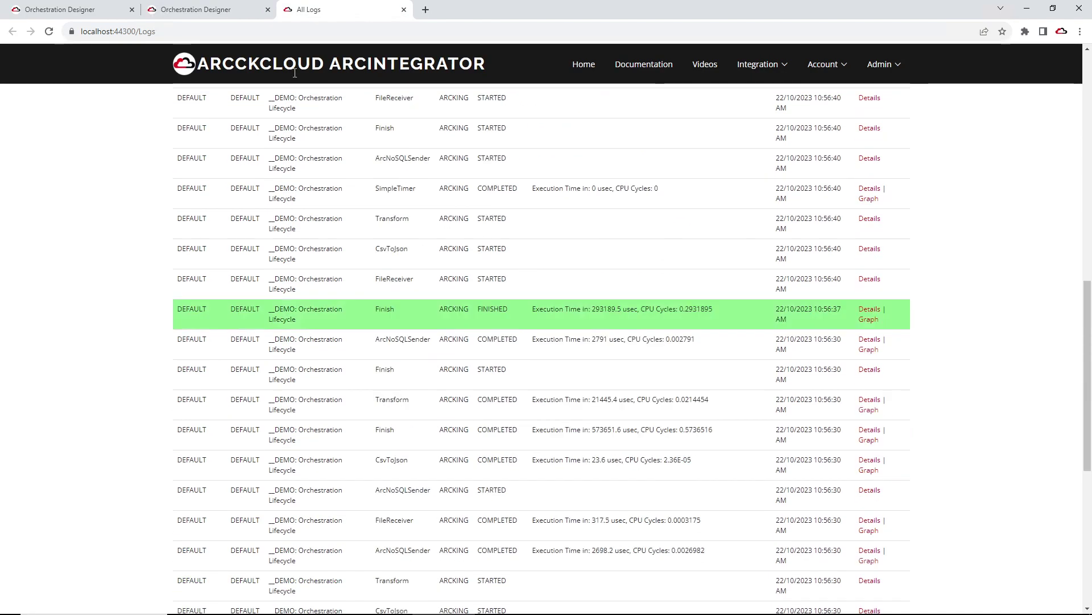
pyautogui.click(177, 10)
pyautogui.doubleClick(463, 332)
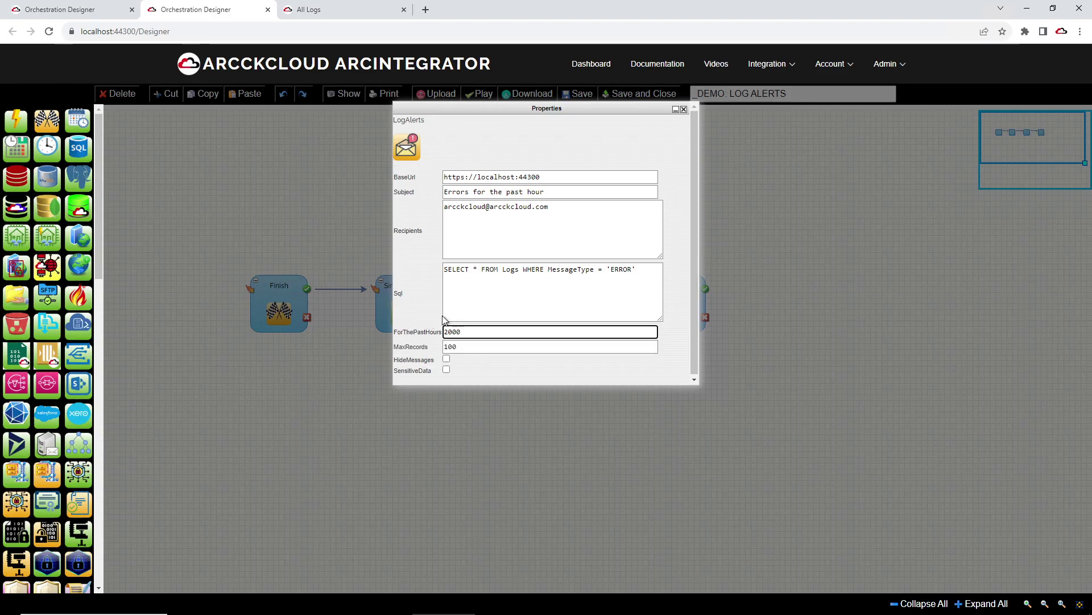
# Step: Close LogAlerts properties, save the orchestration, and test-run it in the player
pyautogui.click(684, 110)
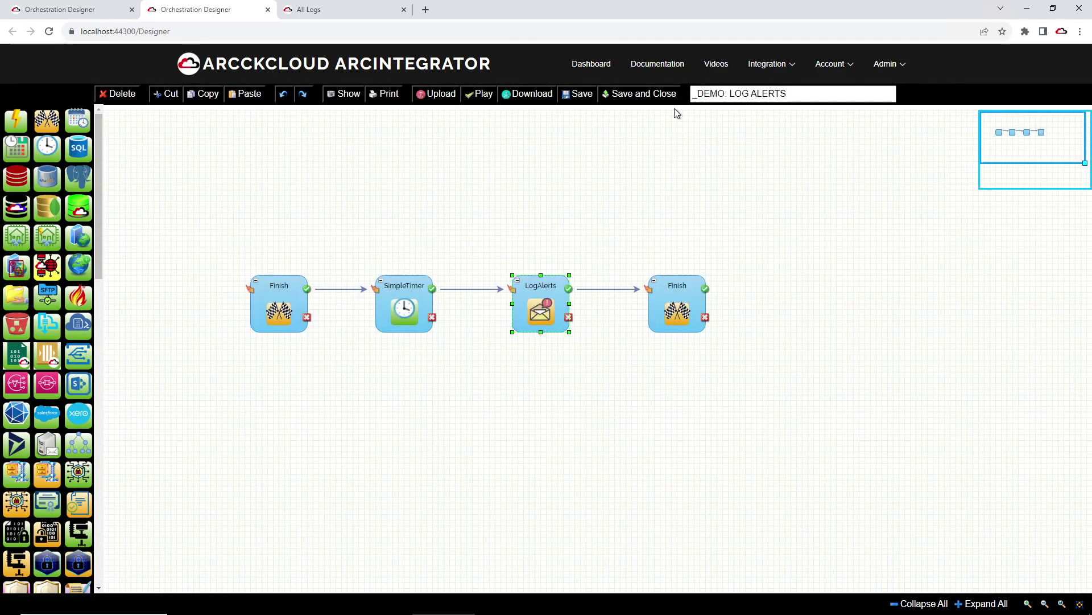
pyautogui.click(579, 94)
pyautogui.click(645, 97)
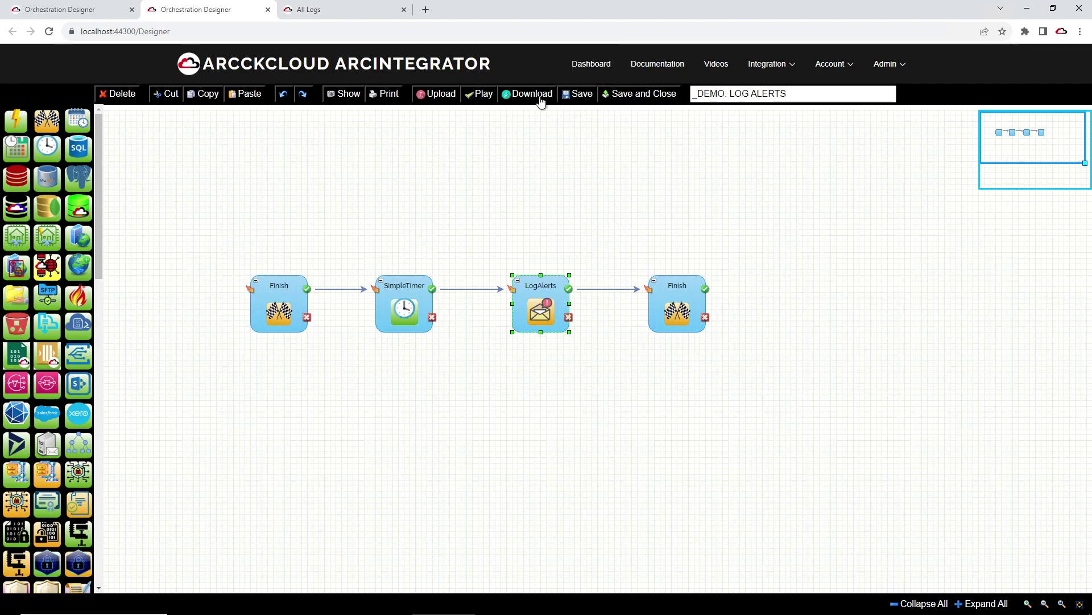
pyautogui.click(481, 96)
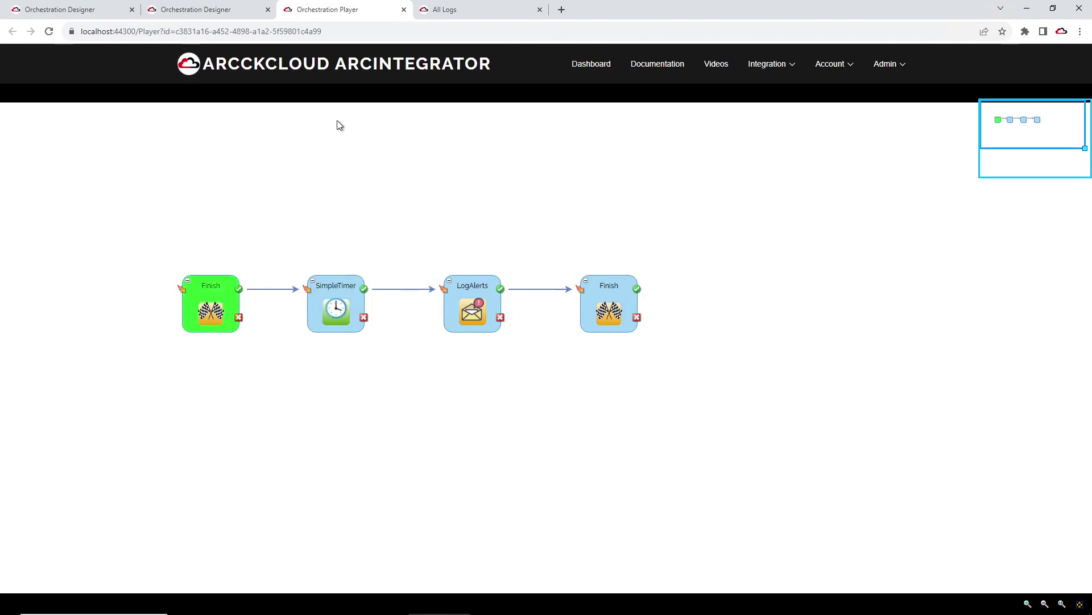
# Step: Check the completed run, return to the designer, and select the leading Finish step for deletion
pyautogui.click(213, 288)
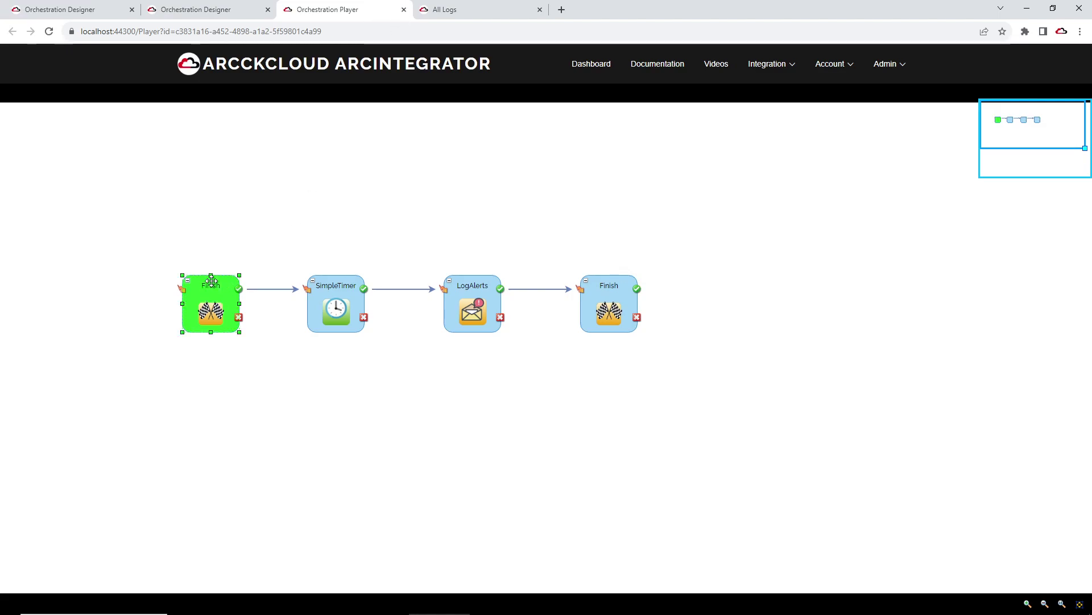
pyautogui.click(404, 10)
pyautogui.click(256, 297)
# Step: Place a Start step left of SimpleTimer, then save and run the Start–SimpleTimer–LogAlerts–Finish flow
pyautogui.click(133, 101)
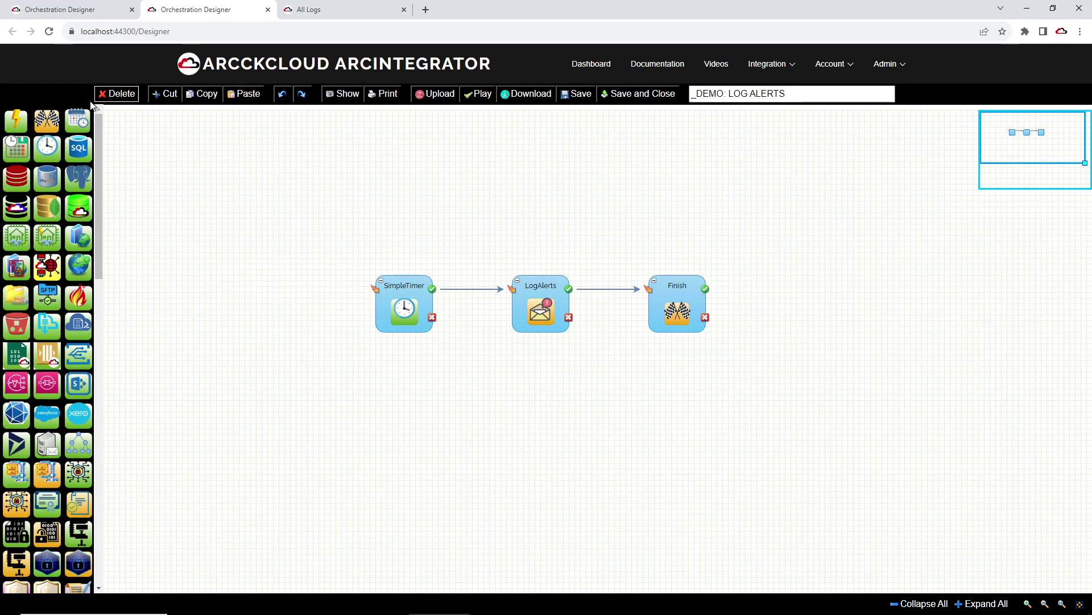
pyautogui.moveTo(16, 121); pyautogui.dragTo(374, 288)
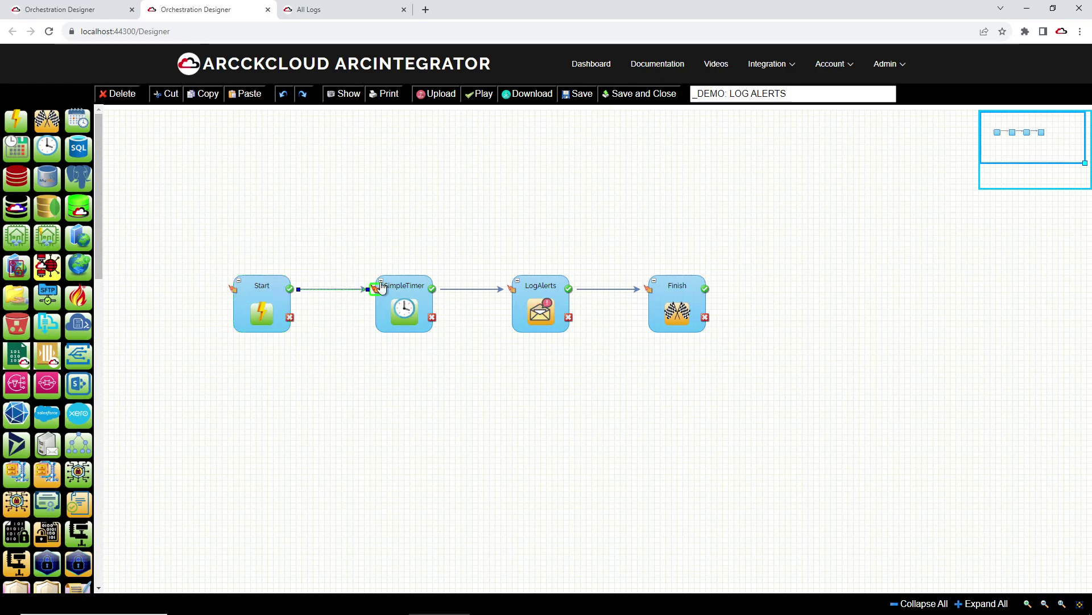
pyautogui.click(569, 94)
pyautogui.click(643, 97)
pyautogui.click(482, 96)
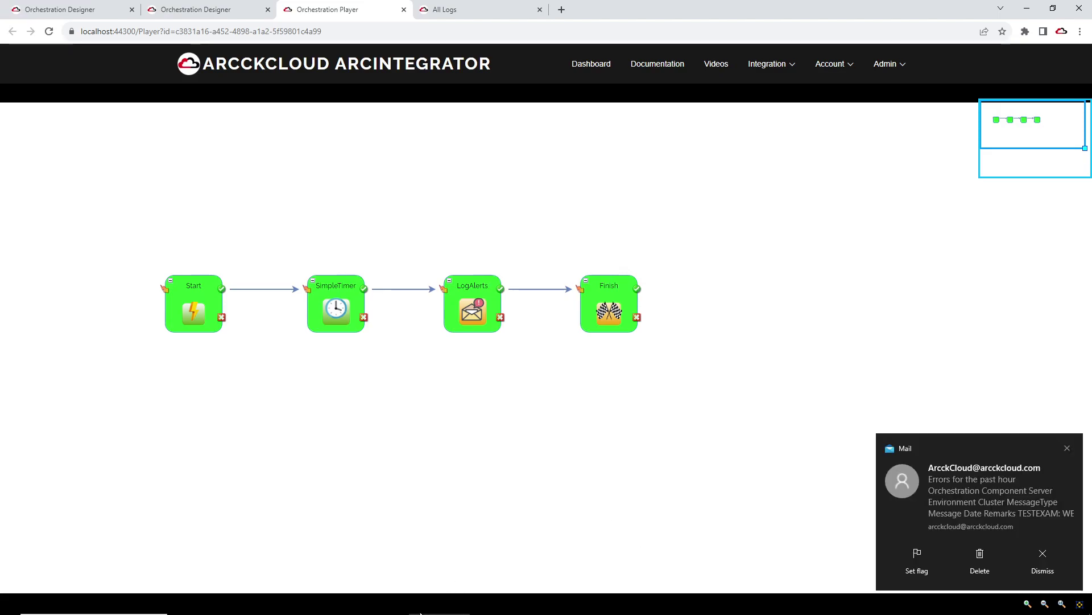
# Step: Open the 'Errors for the past hour' conversation in Mail and scroll through the error reports
pyautogui.click(975, 480)
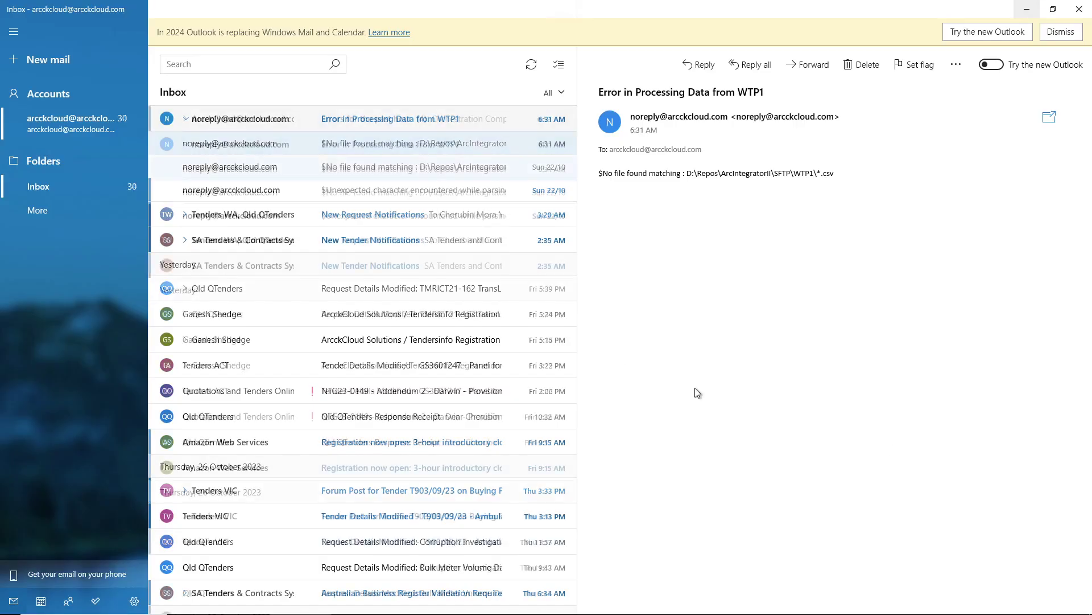
pyautogui.click(357, 122)
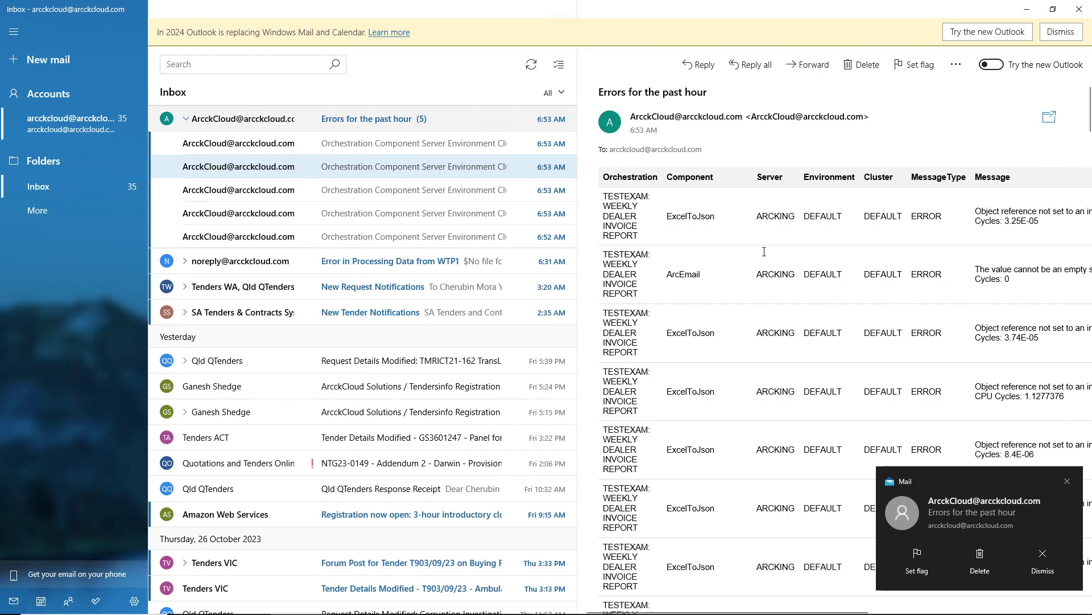
pyautogui.scroll(-10, 764, 251)
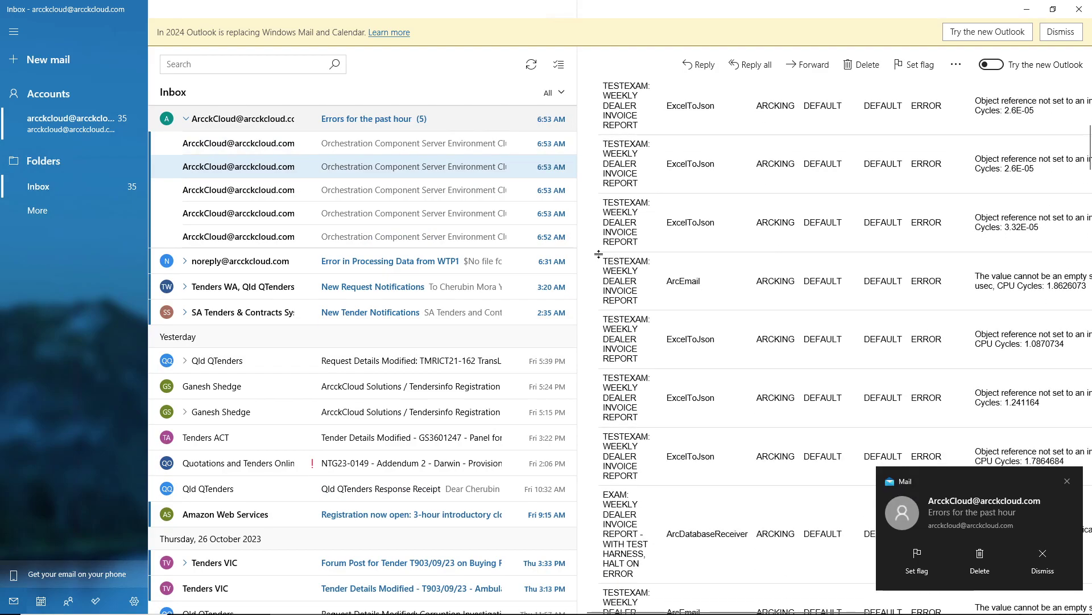
pyautogui.moveTo(578, 293); pyautogui.dragTo(538, 299)
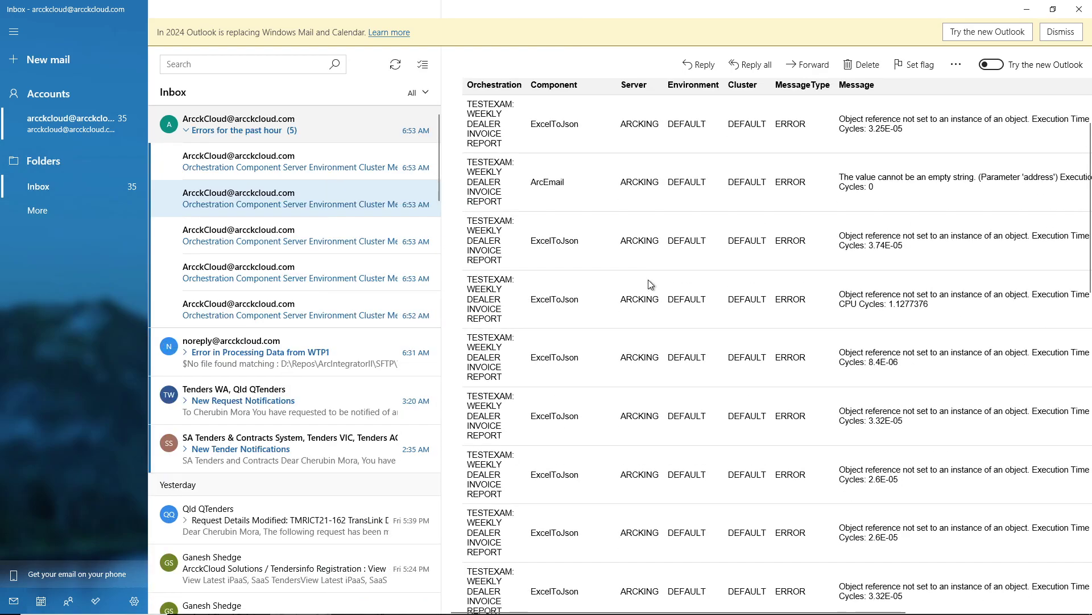
pyautogui.scroll(-8, 650, 282)
pyautogui.scroll(-3, 650, 280)
pyautogui.scroll(4, 650, 280)
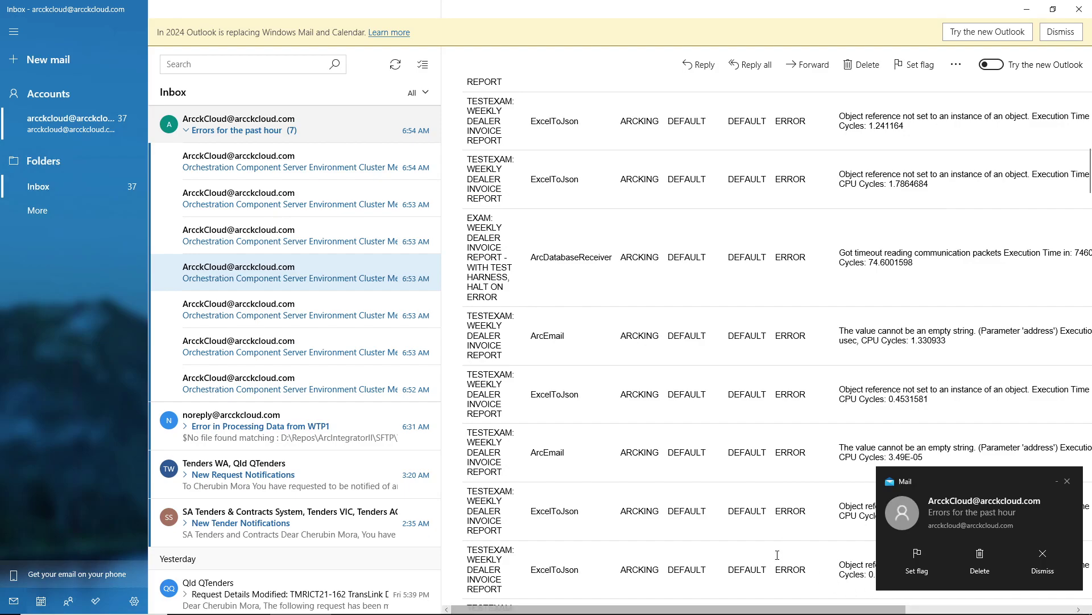
# Step: Collapse and re-expand the thread, then pop the error email out into its own window
pyautogui.middleClick(704, 425)
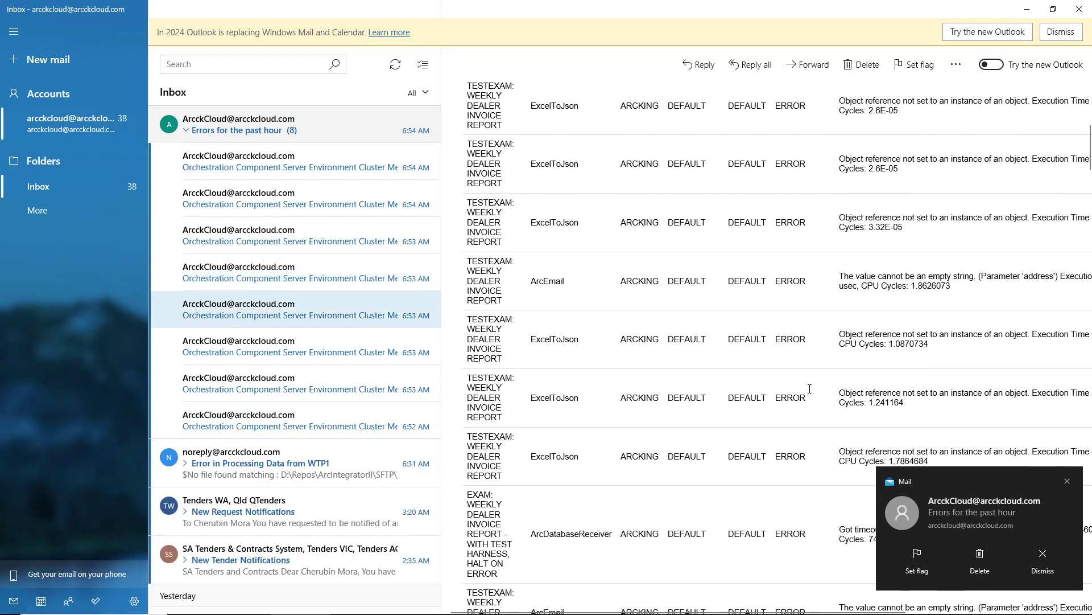
pyautogui.click(271, 134)
pyautogui.click(271, 135)
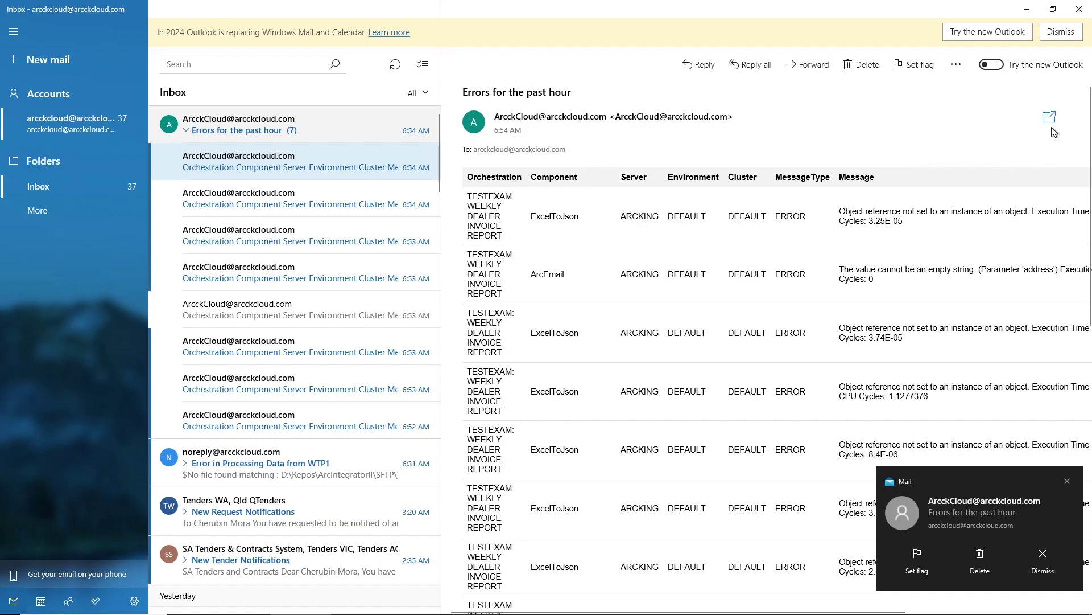
pyautogui.click(1049, 117)
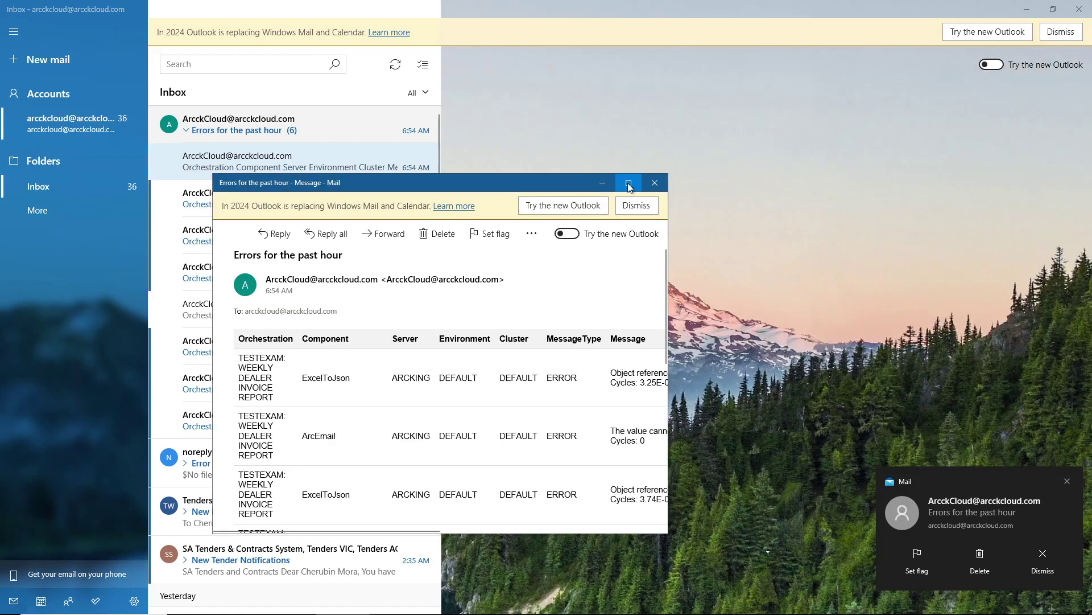
# Step: Maximize the message and view the first error's graph in the browser, then close the browser
pyautogui.click(628, 183)
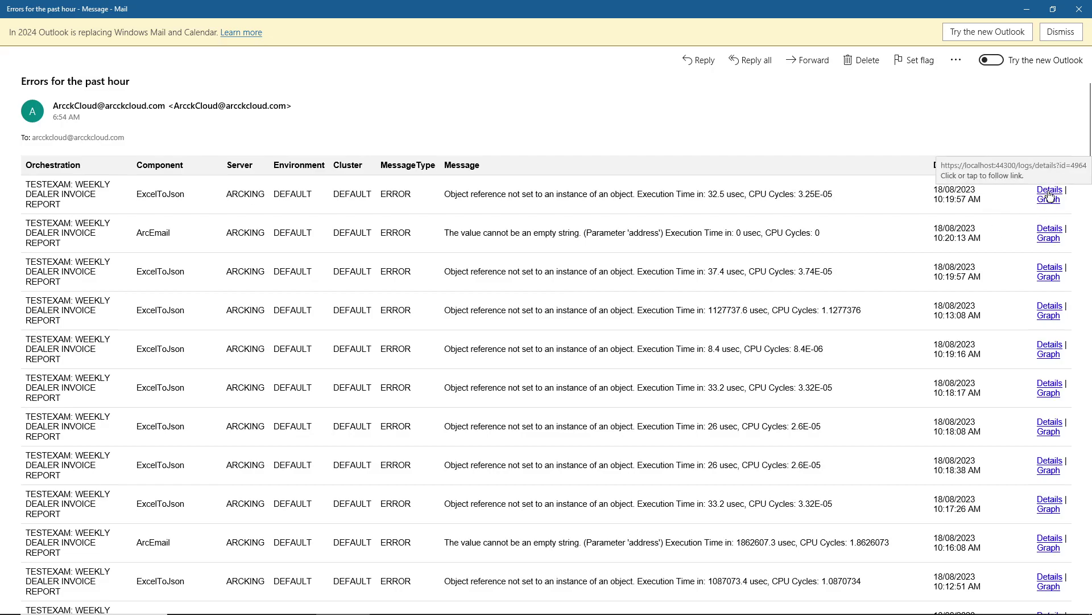
pyautogui.click(1049, 198)
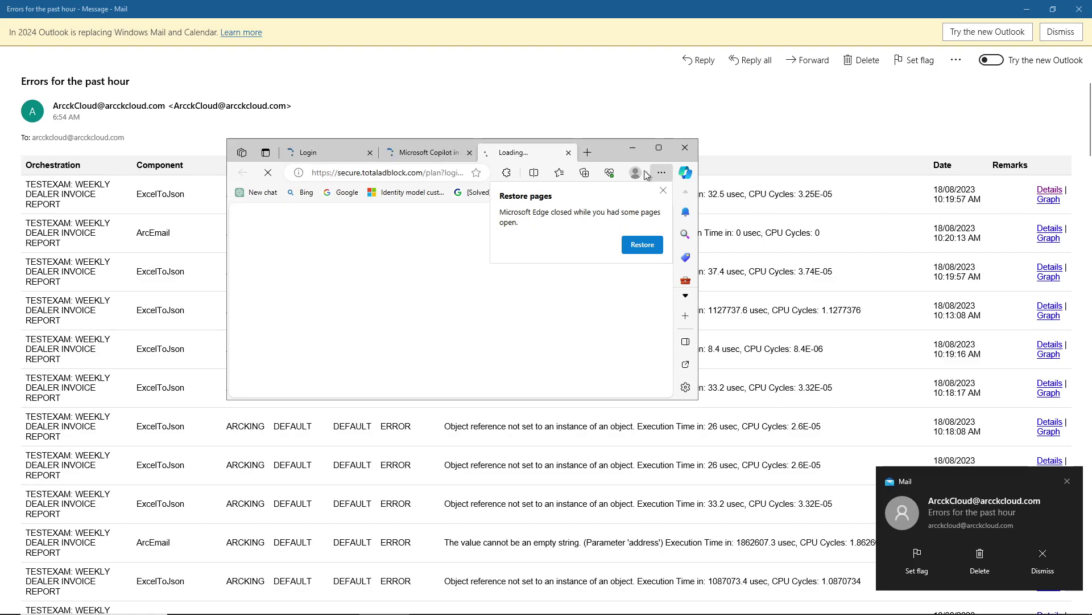
pyautogui.click(568, 152)
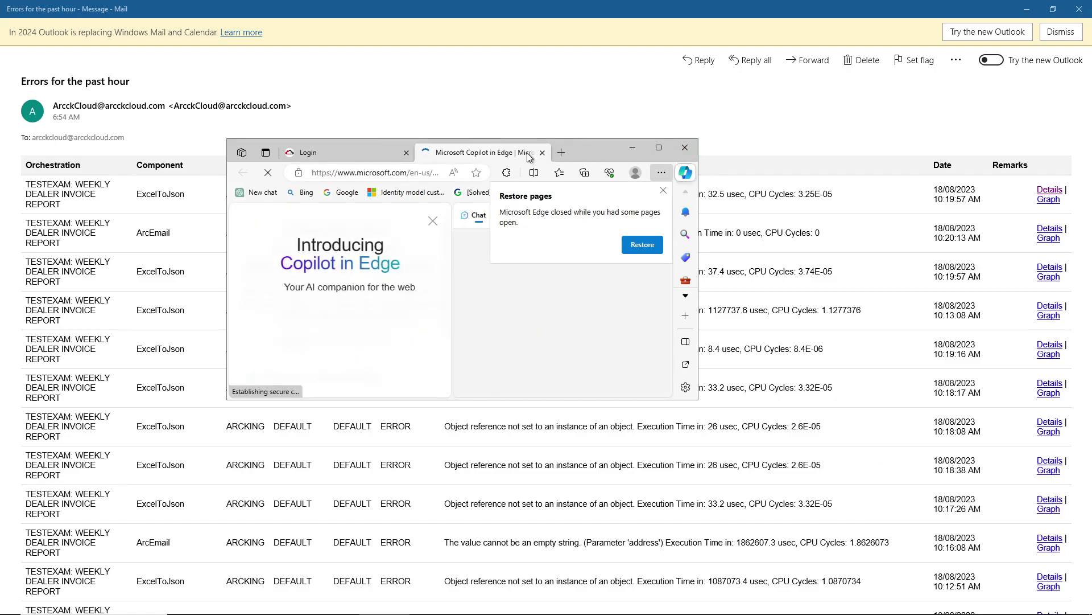
pyautogui.click(541, 152)
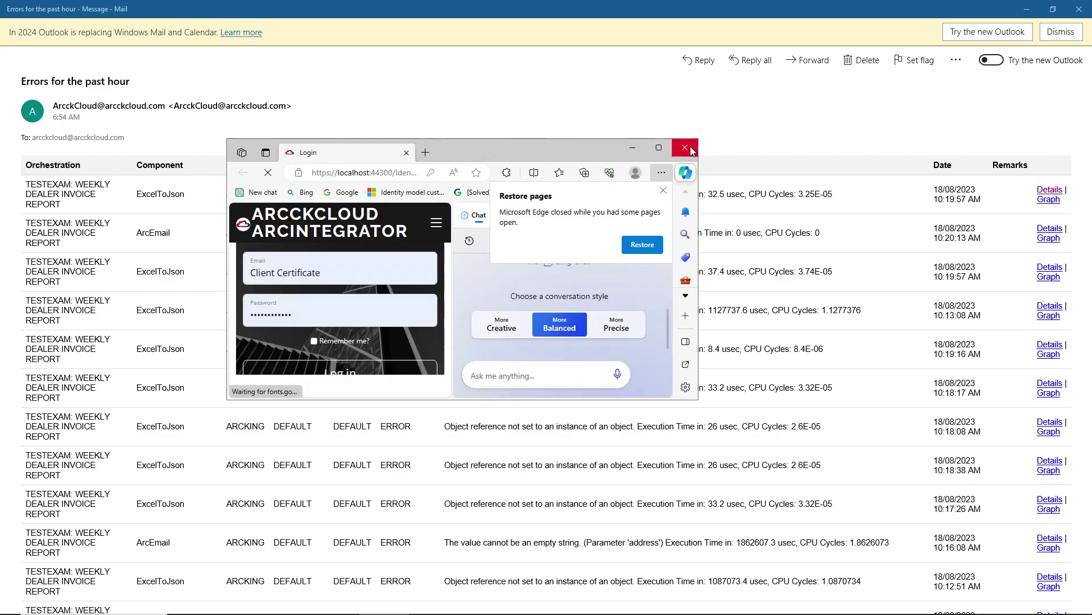
pyautogui.click(684, 148)
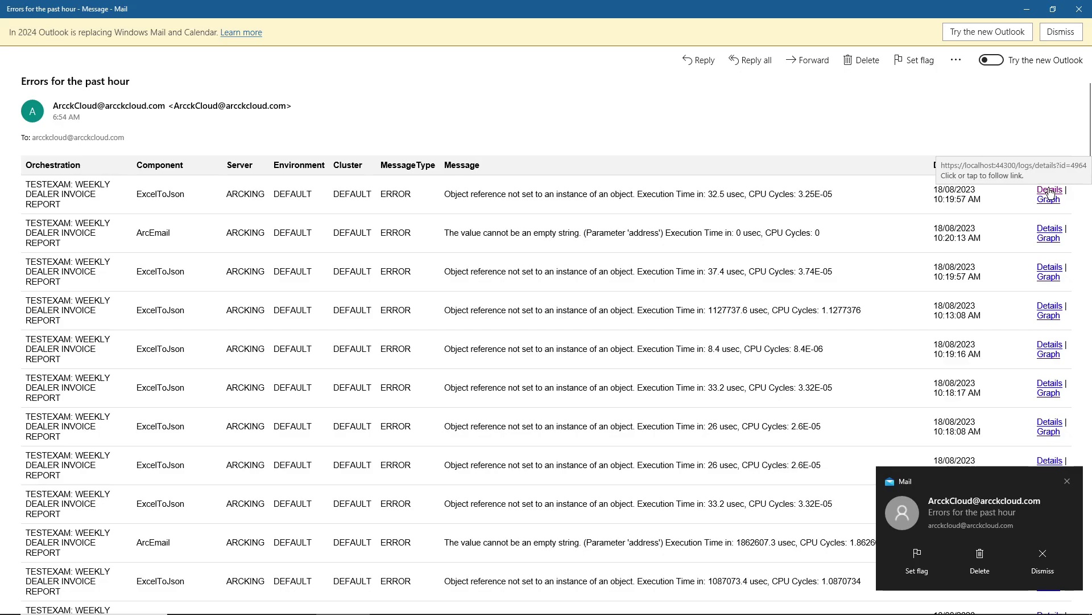
# Step: Copy the first error's Details link and minimize the message window
pyautogui.rightClick(1050, 193)
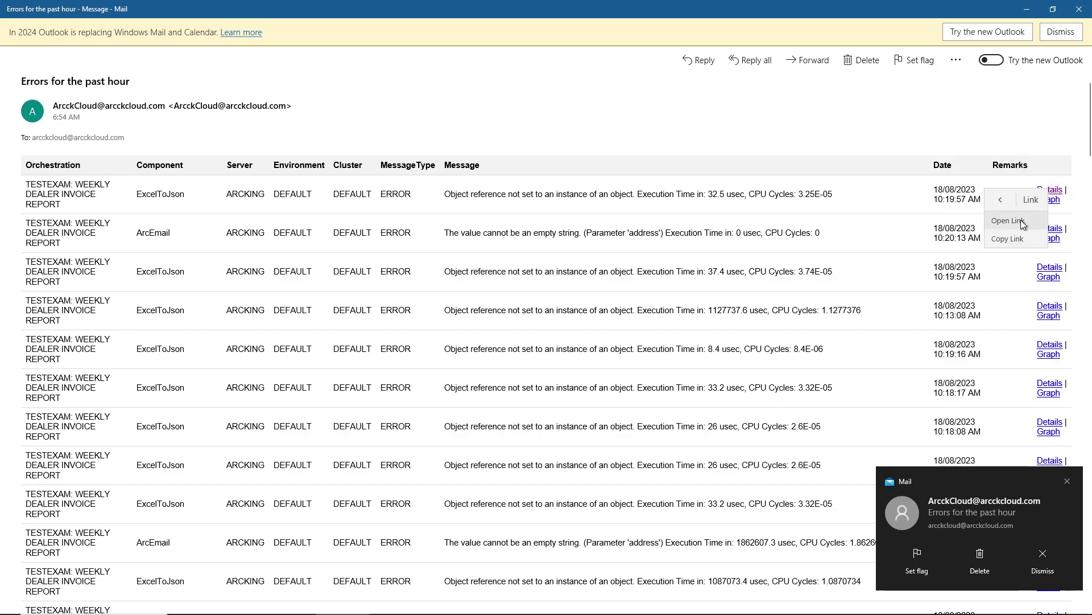
pyautogui.click(1009, 236)
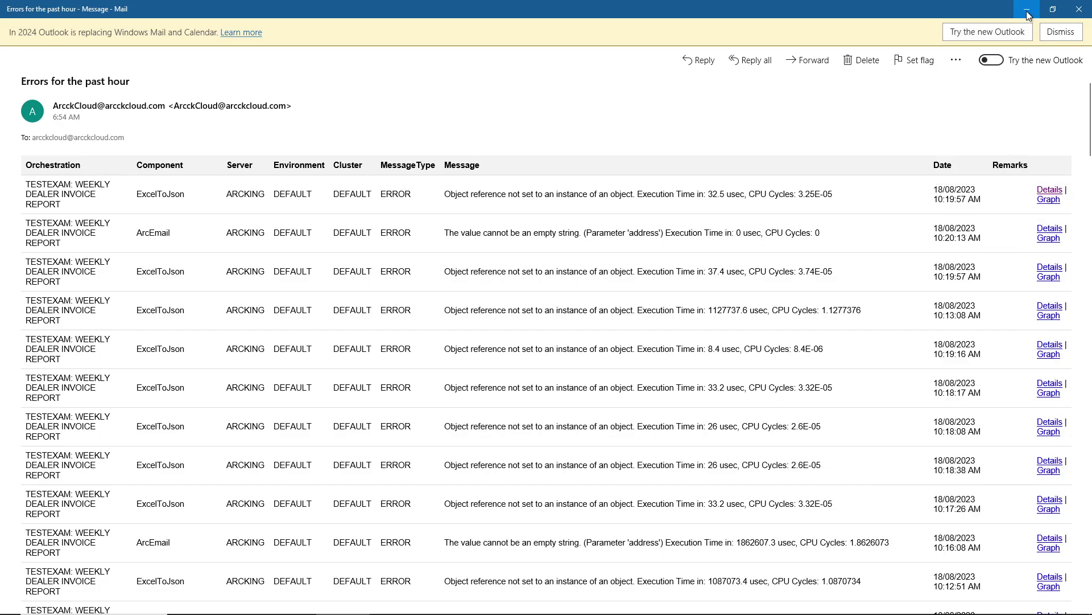
pyautogui.click(1027, 9)
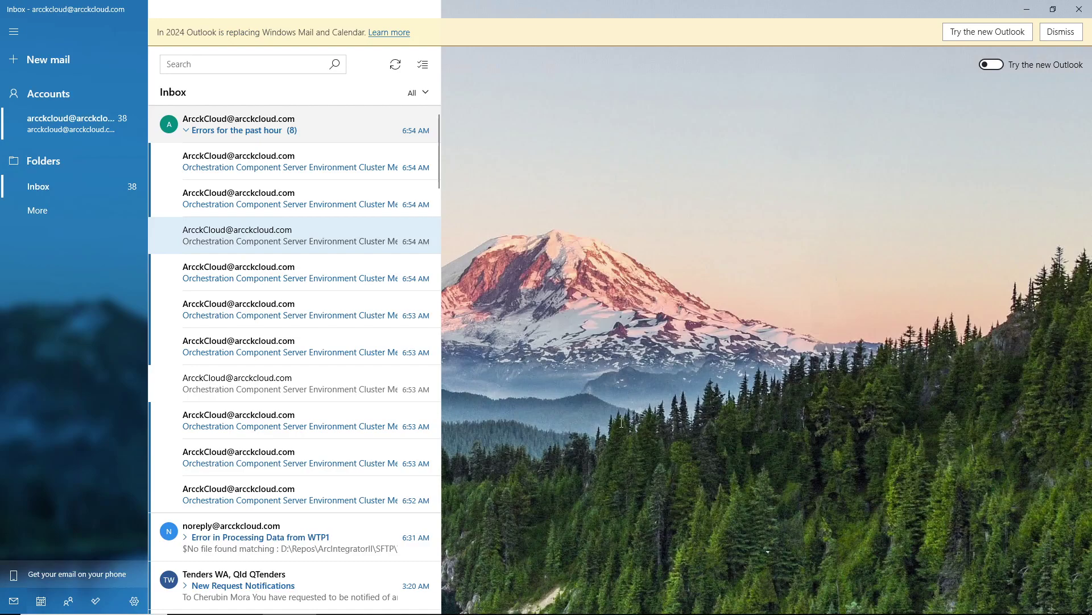
# Step: Load the copied Details link in a new Chrome tab and review the ExcelToJson 'Object reference' error
pyautogui.hotkey('alt', 'Tab')
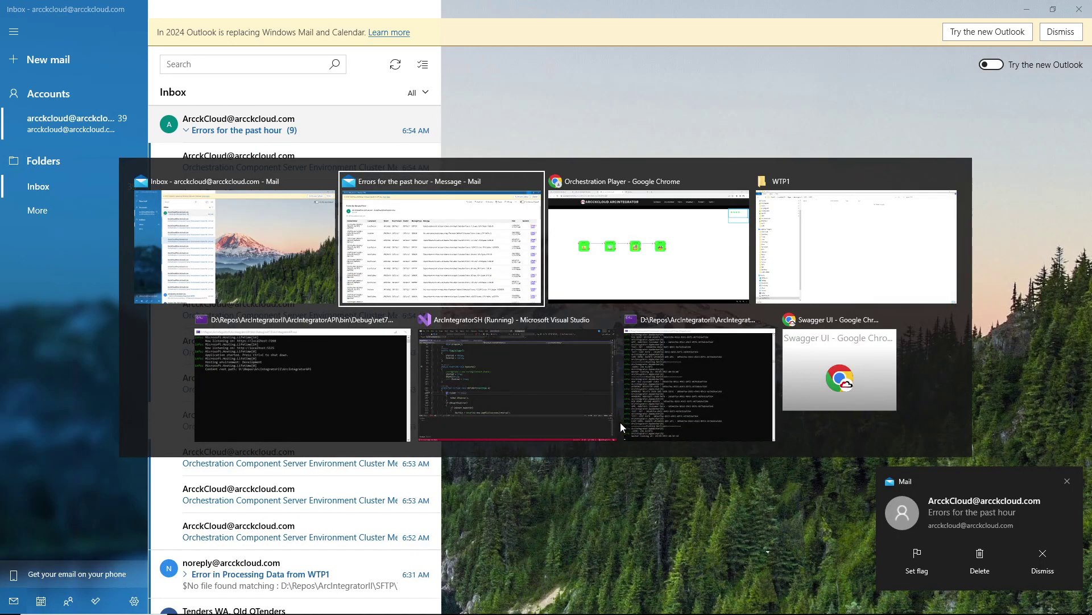
pyautogui.hotkey('alt', 'Tab')
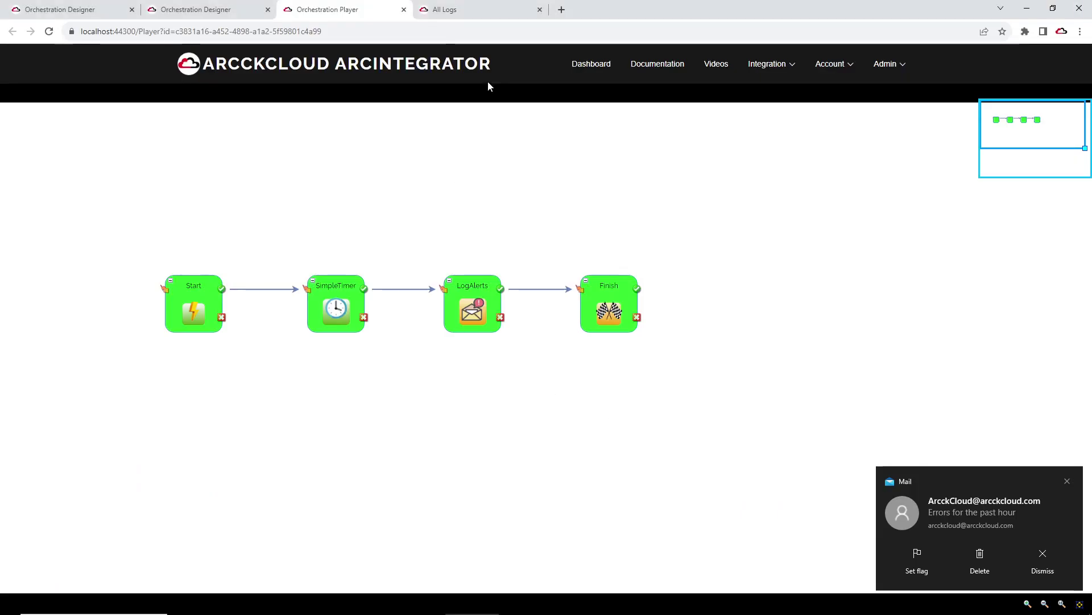
pyautogui.click(561, 10)
pyautogui.rightClick(389, 37)
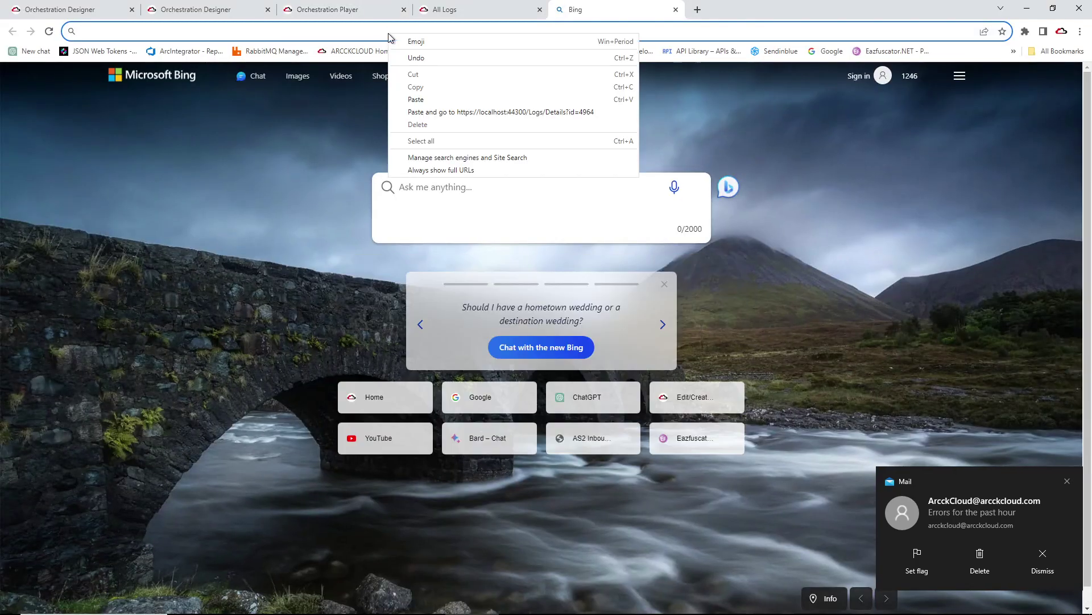
pyautogui.click(436, 112)
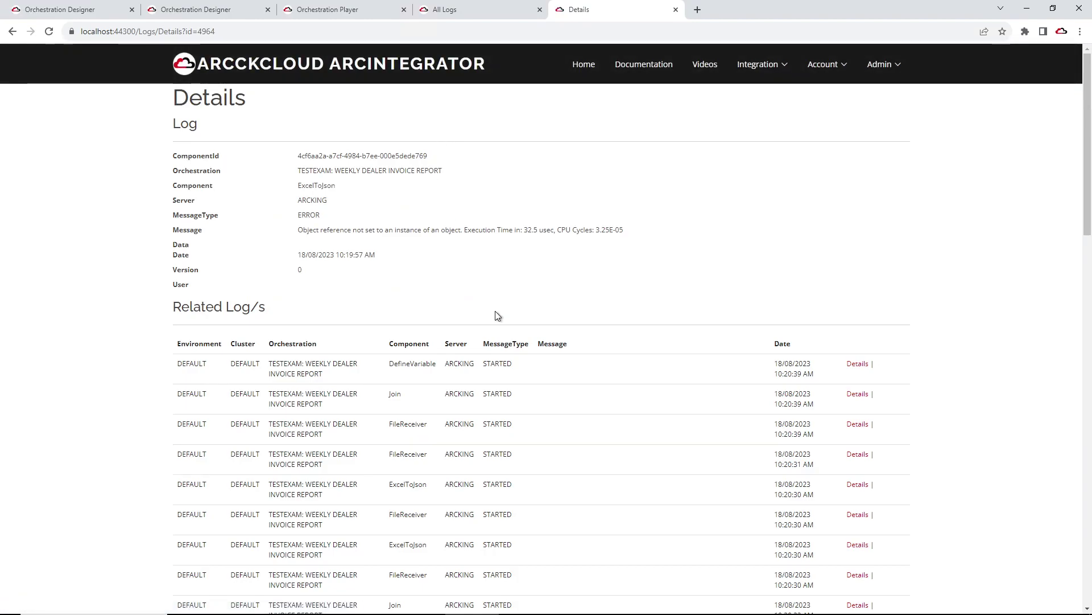
pyautogui.scroll(-12, 495, 311)
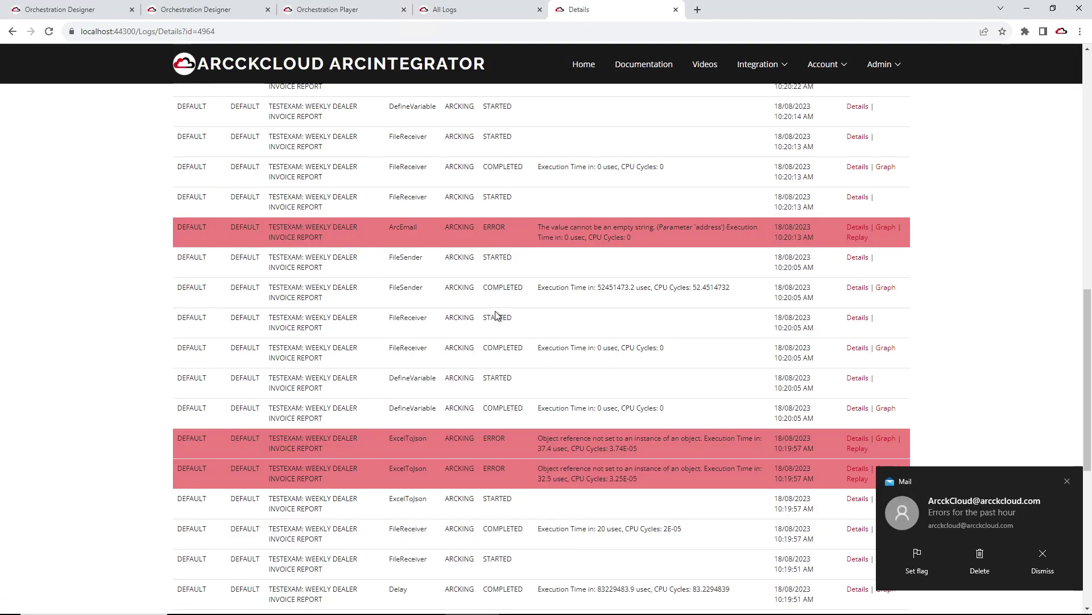
pyautogui.scroll(12, 495, 311)
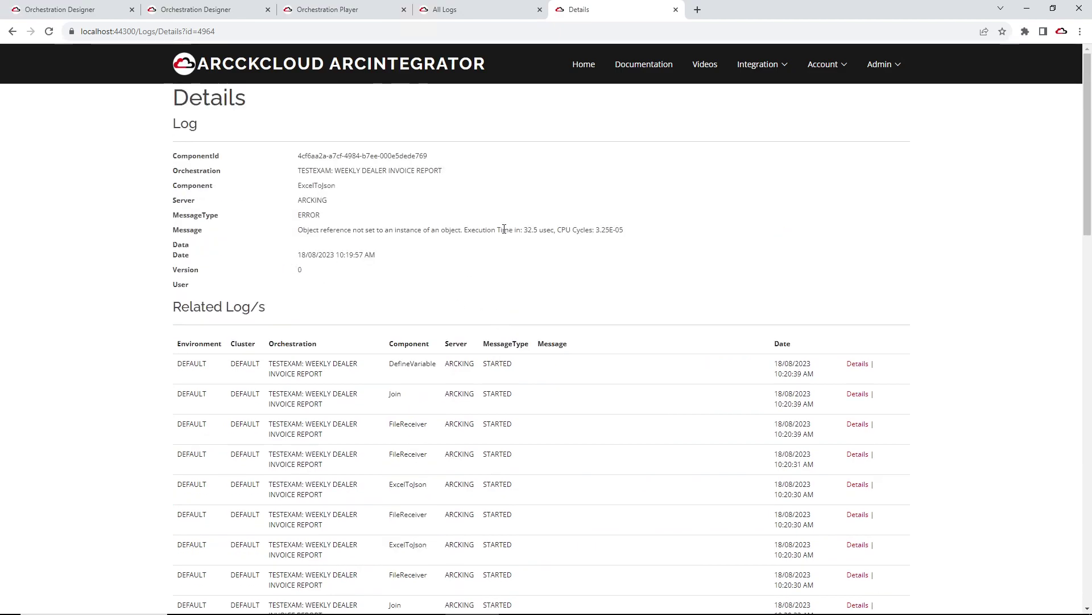
pyautogui.hotkey('alt', 'Tab')
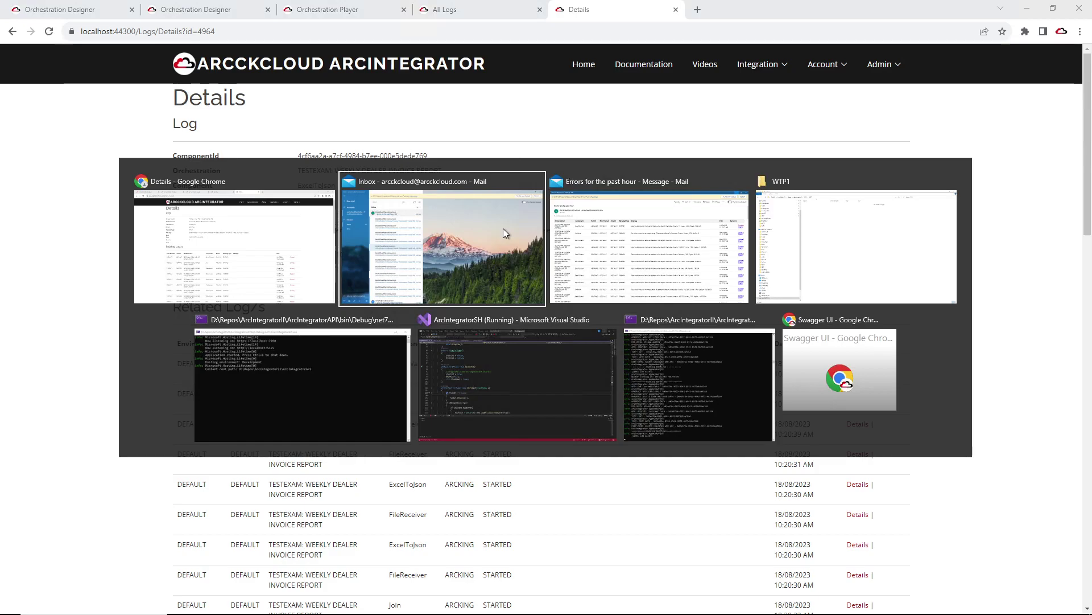
# Step: Copy the first error's Graph link and load it in a new Chrome tab to view log 4964's graph
pyautogui.hotkey('alt', 'Tab')
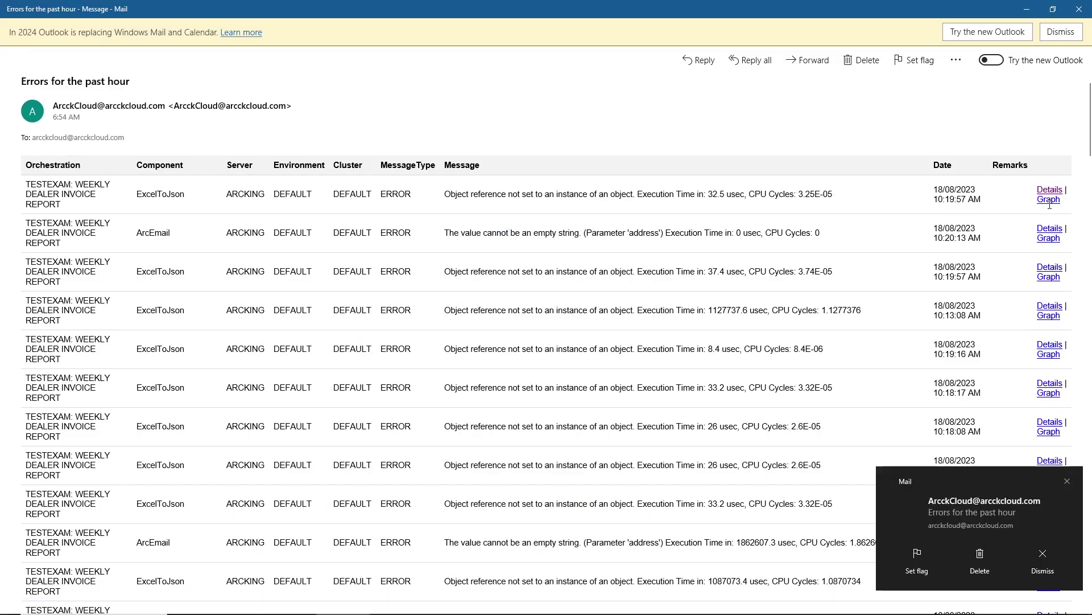
pyautogui.rightClick(1048, 202)
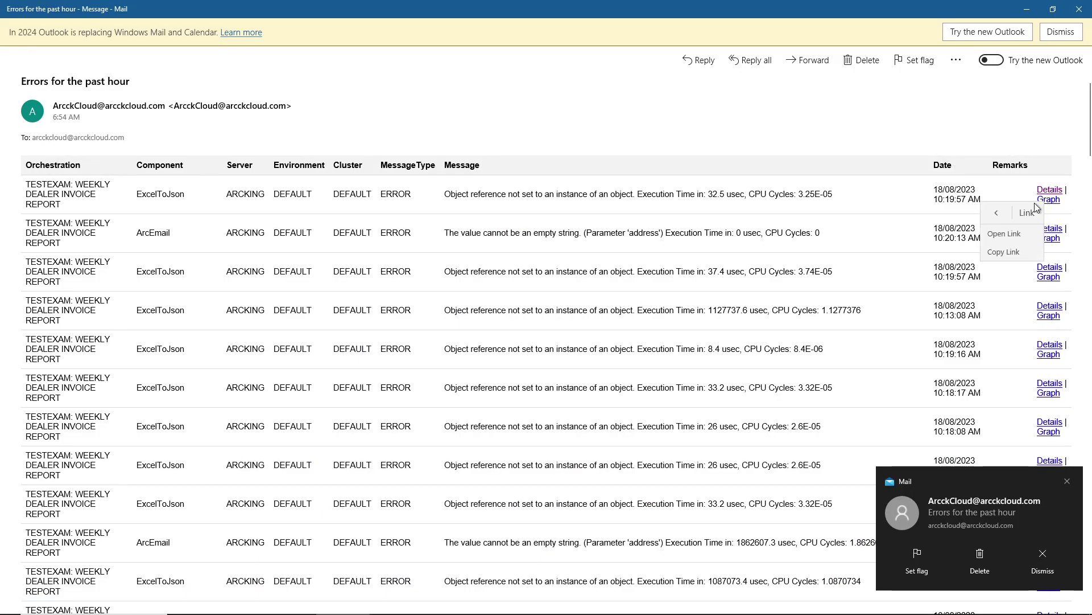
pyautogui.click(998, 255)
pyautogui.hotkey('alt', 'Tab')
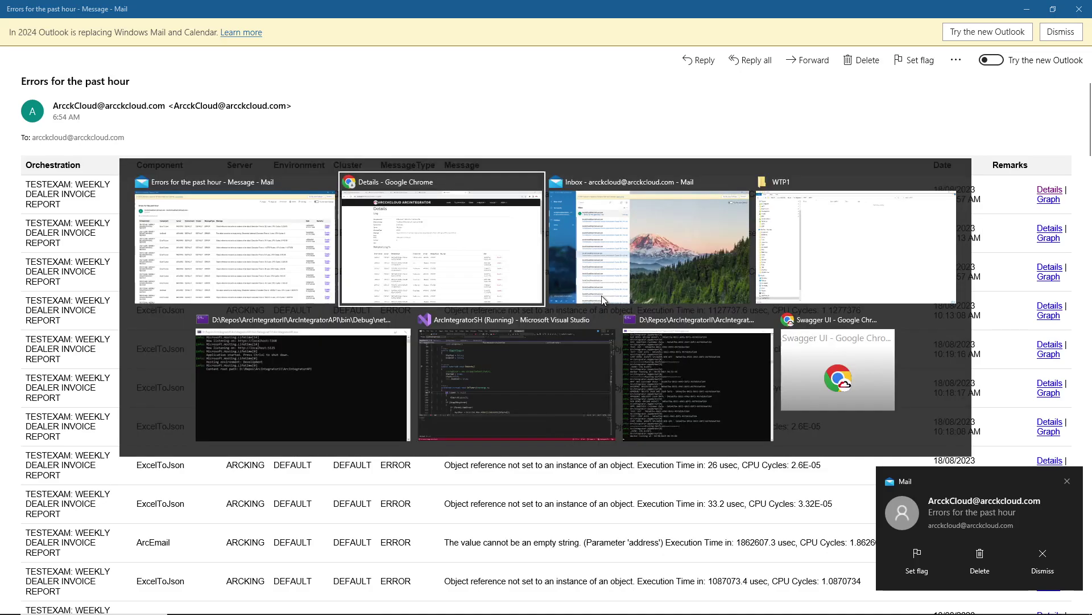
pyautogui.click(697, 9)
pyautogui.rightClick(569, 32)
pyautogui.click(614, 111)
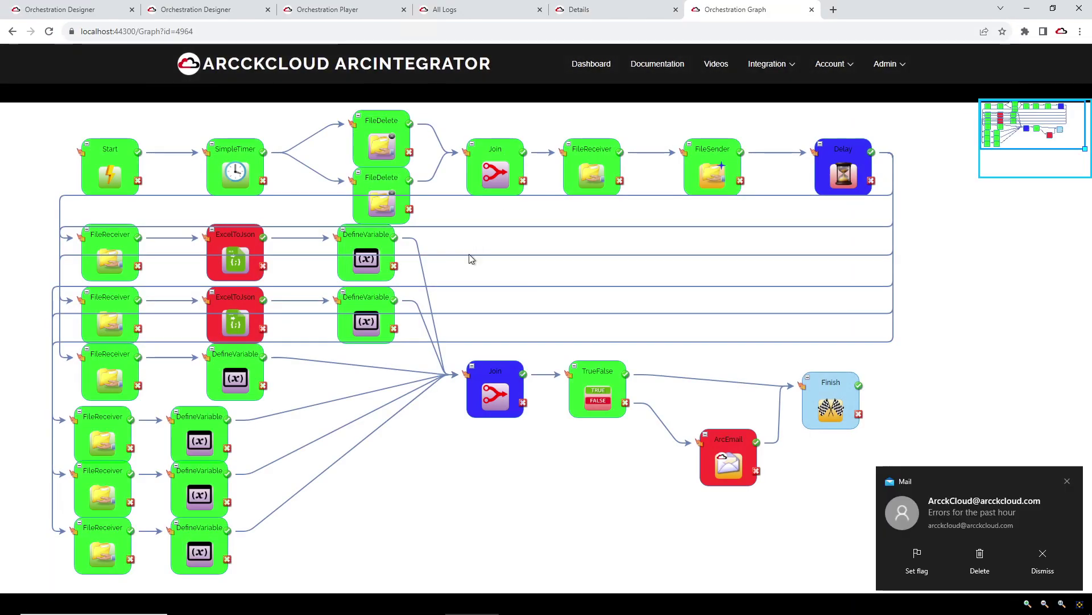
pyautogui.click(1068, 481)
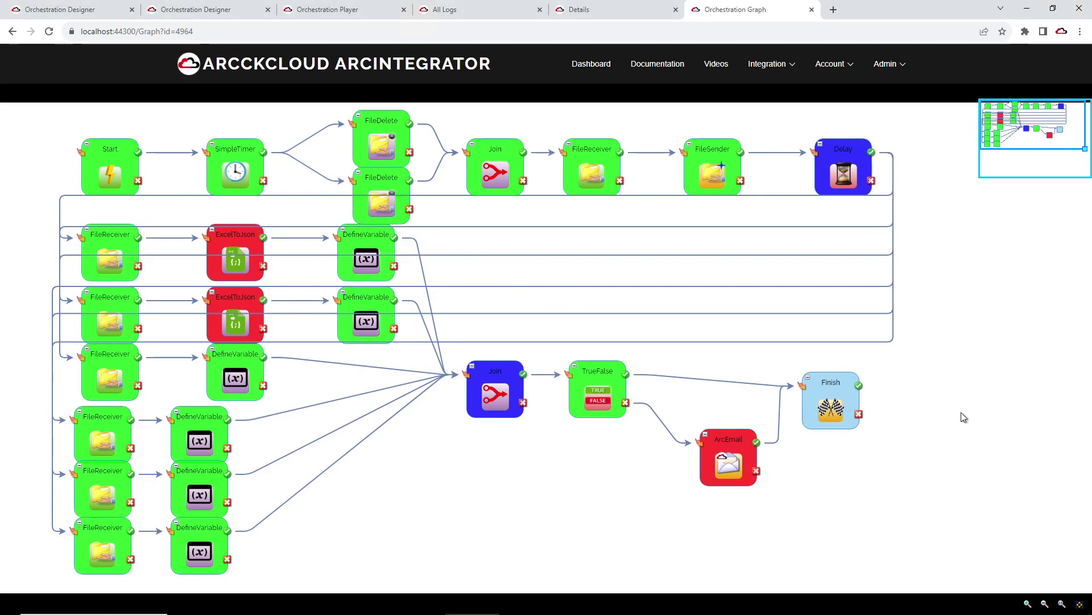